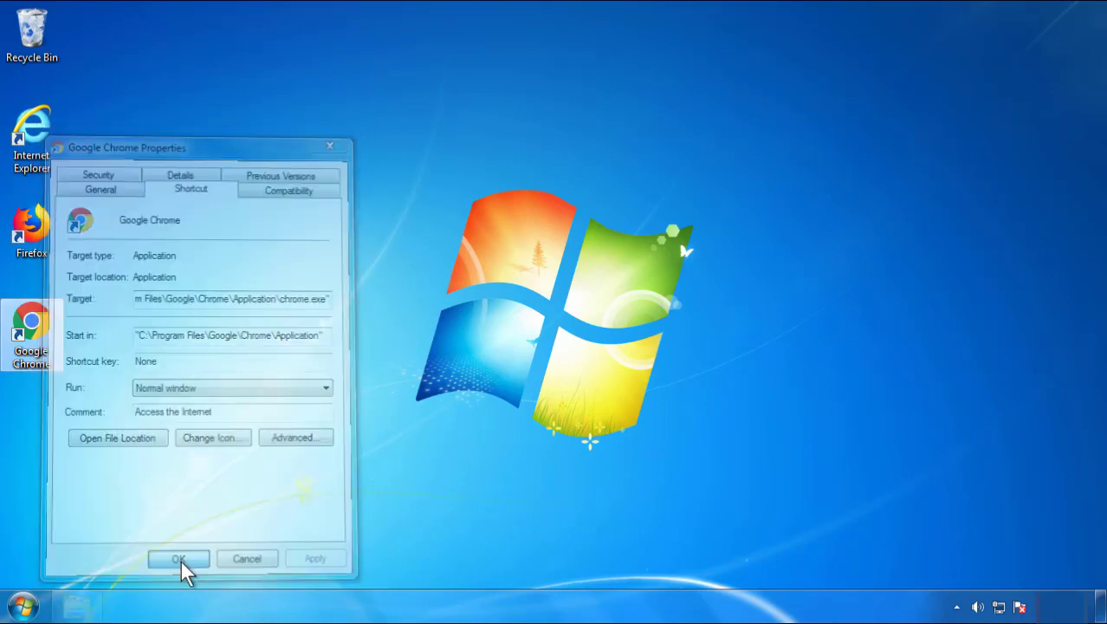
Close the Google Chrome shortcut's Properties dialog and bring up the Start menu
left_click(23, 606)
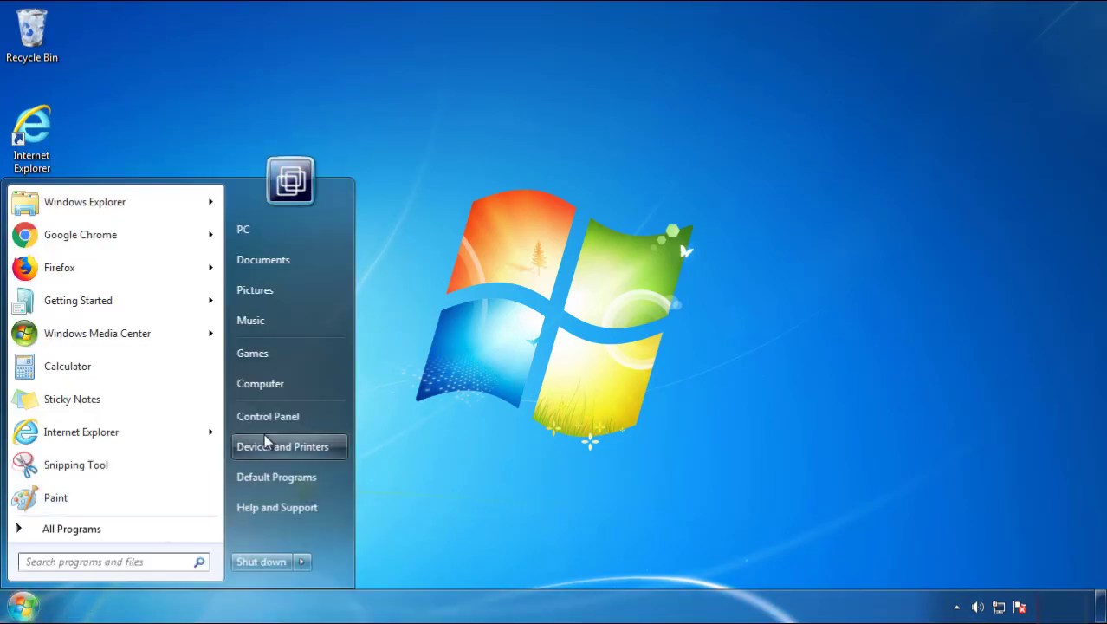
Uninstall SearchMine 2.00 via Programs and Features, sorted newest-installed first, then close it
left_click(277, 414)
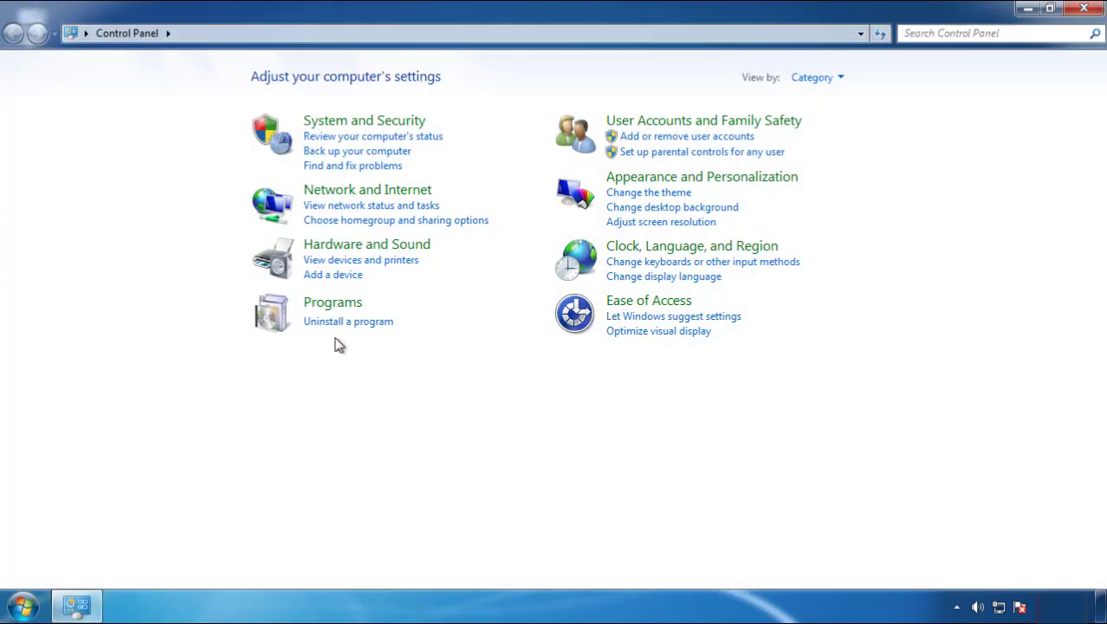
left_click(345, 323)
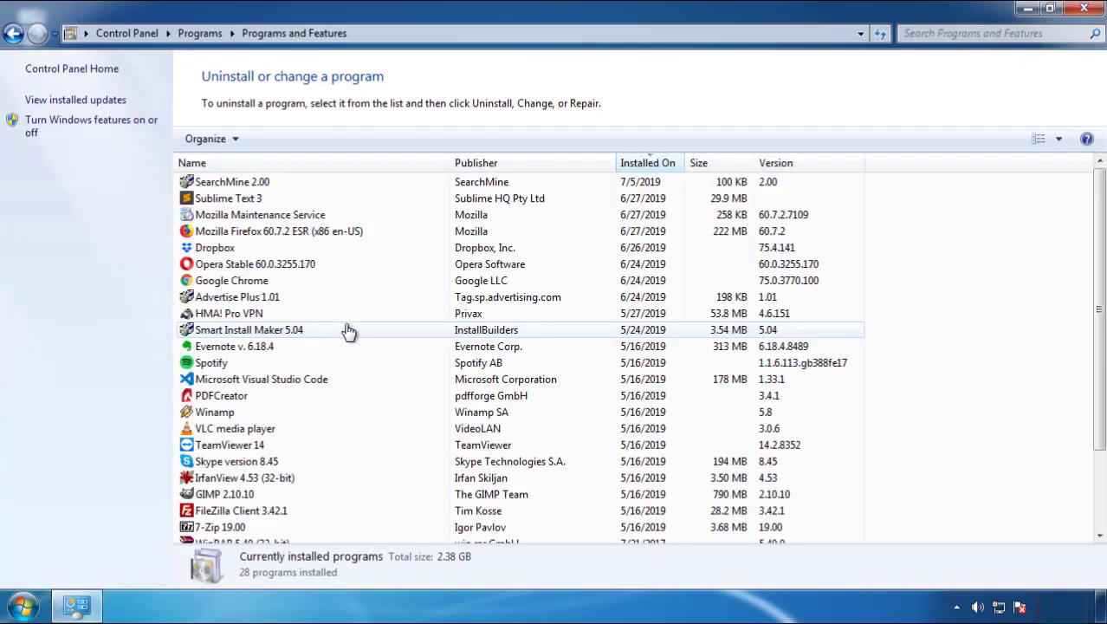
left_click(649, 165)
left_click(642, 164)
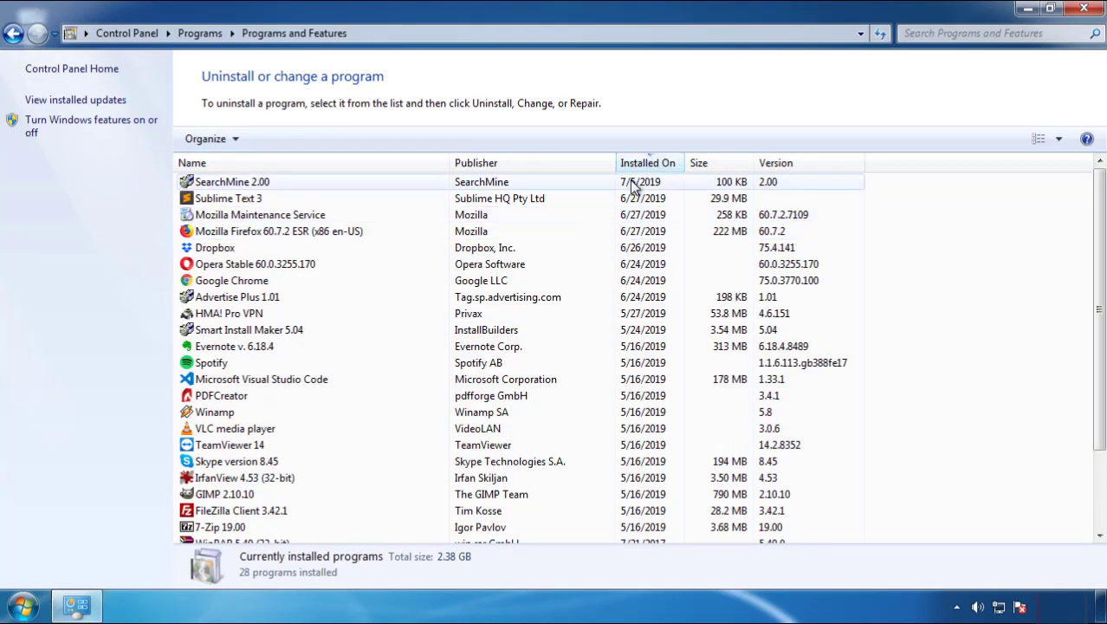
left_click(234, 184)
left_click(278, 141)
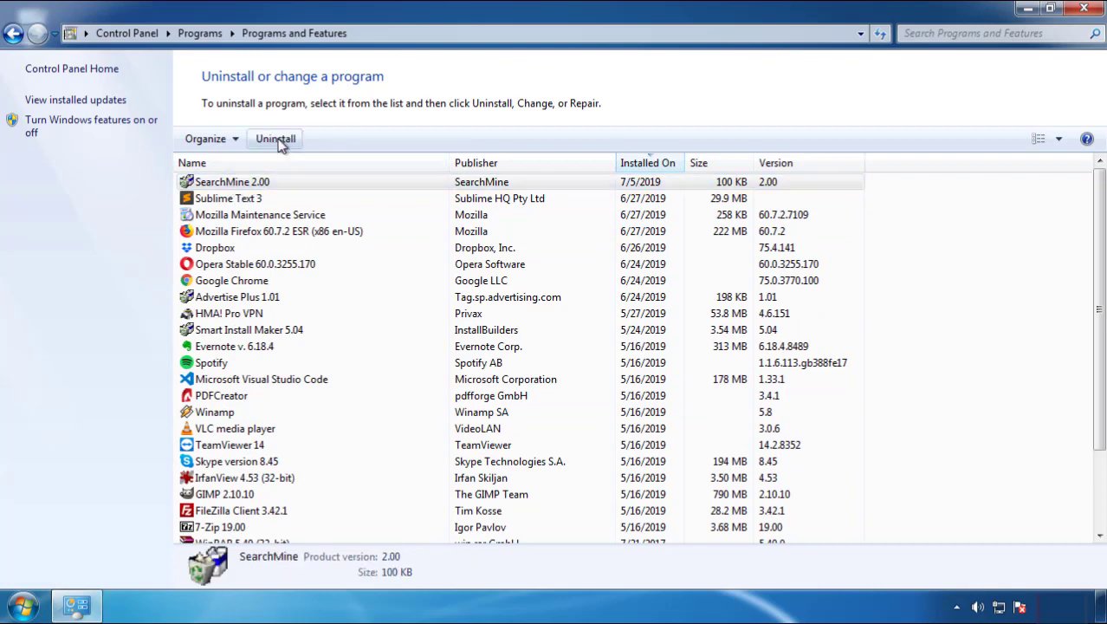
left_click(642, 456)
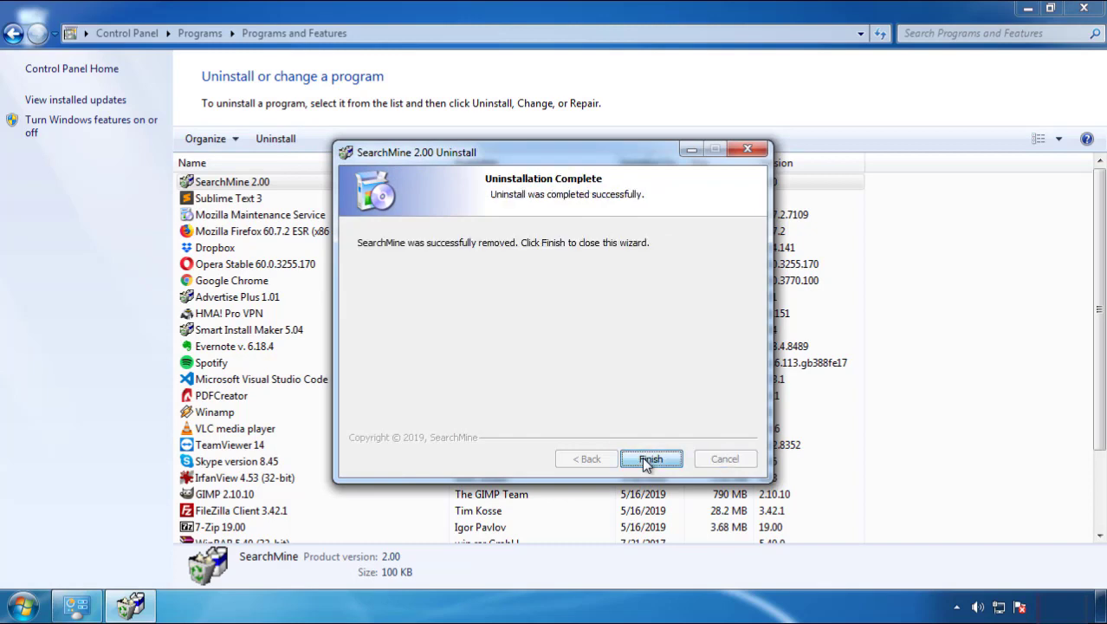
left_click(644, 457)
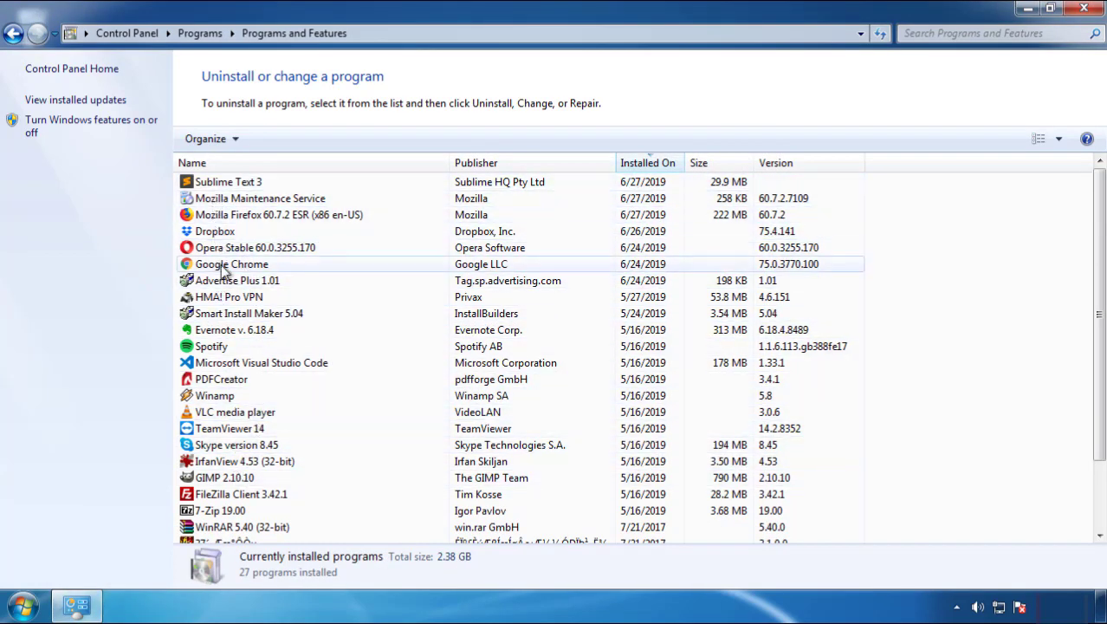
left_click(1086, 11)
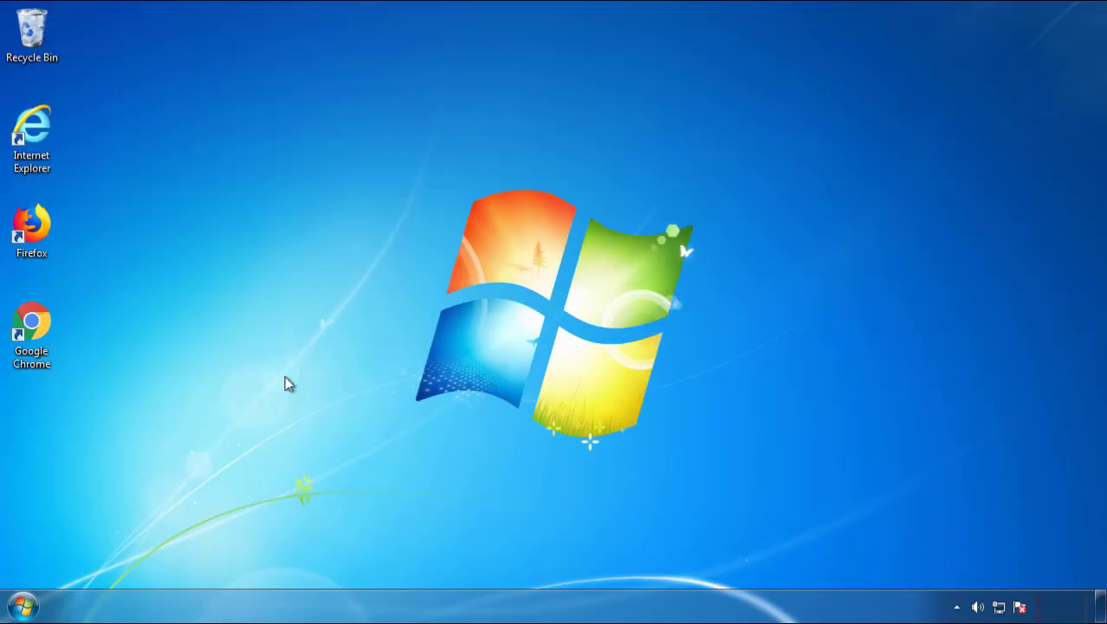
Restart the computer from the Start menu's power options and boot into Safe Mode
left_click(21, 608)
left_click(301, 561)
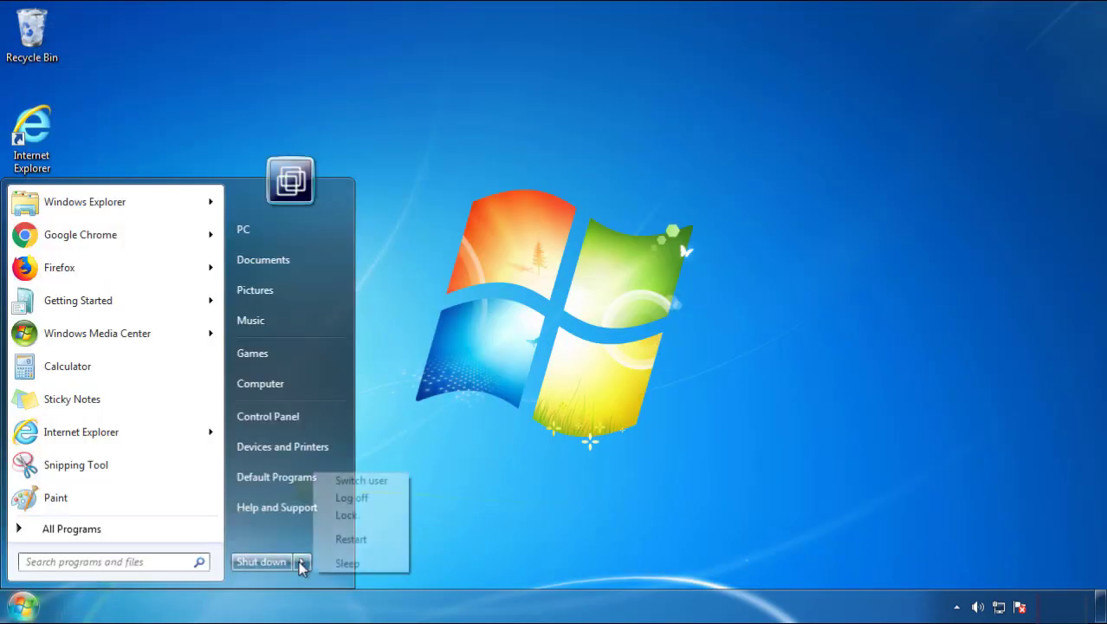
left_click(578, 474)
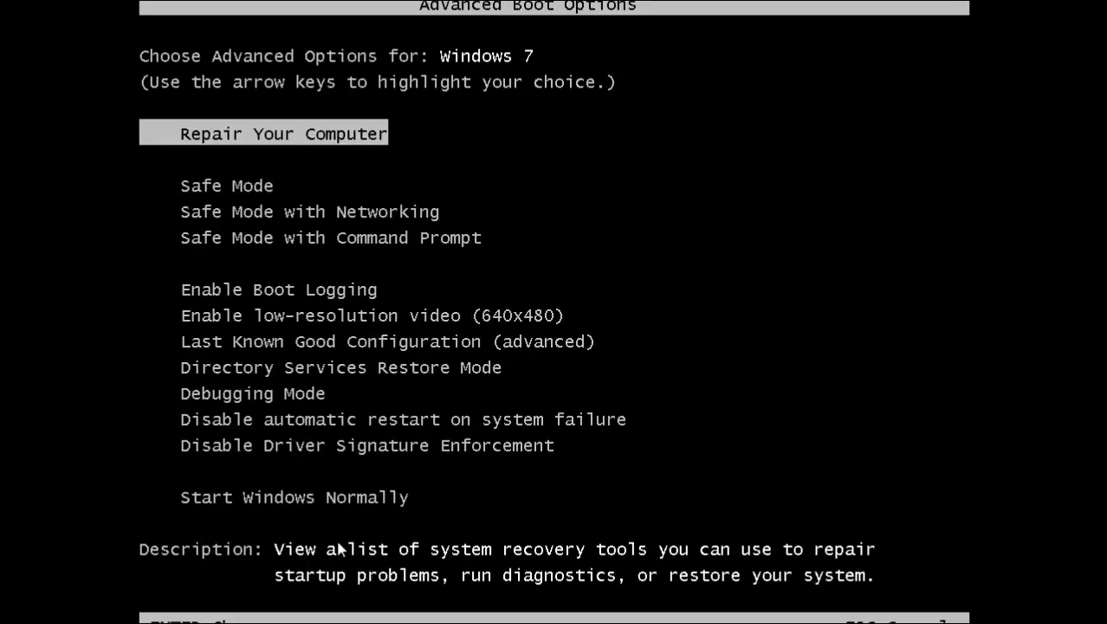
key("Down")
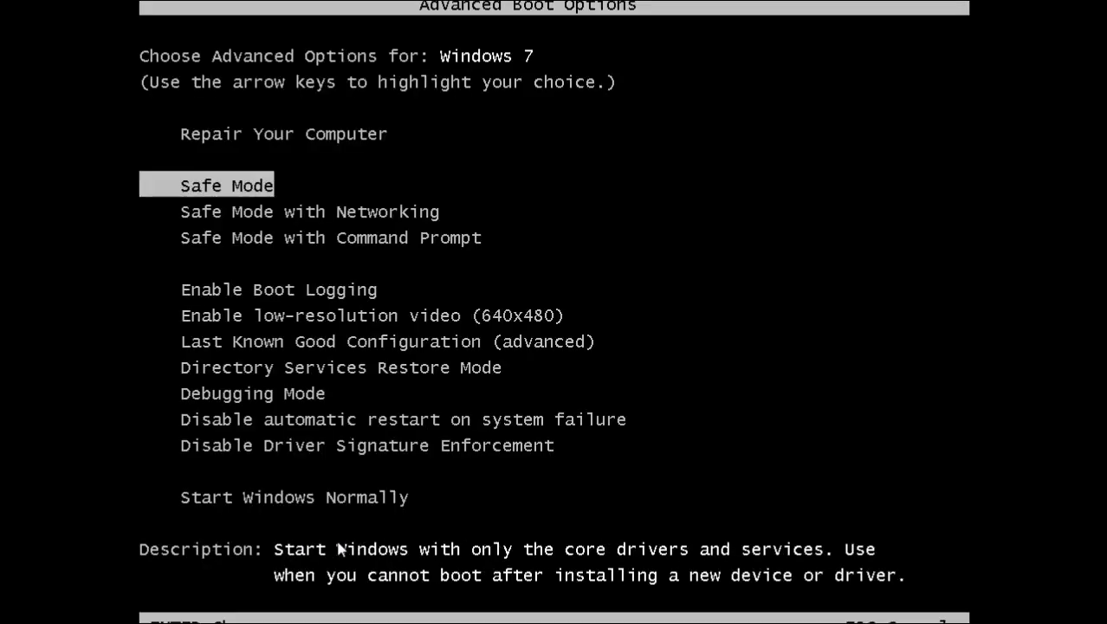
key("Return")
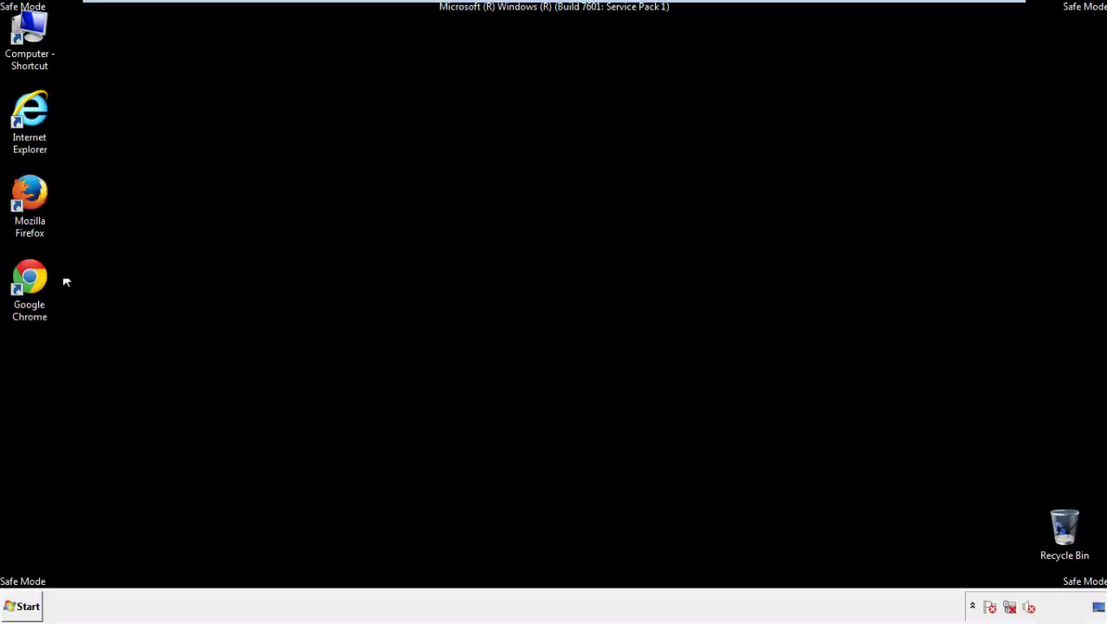
Launch Firefox, decline the default-browser prompt, and make sure the menu bar is showing
double_click(39, 202)
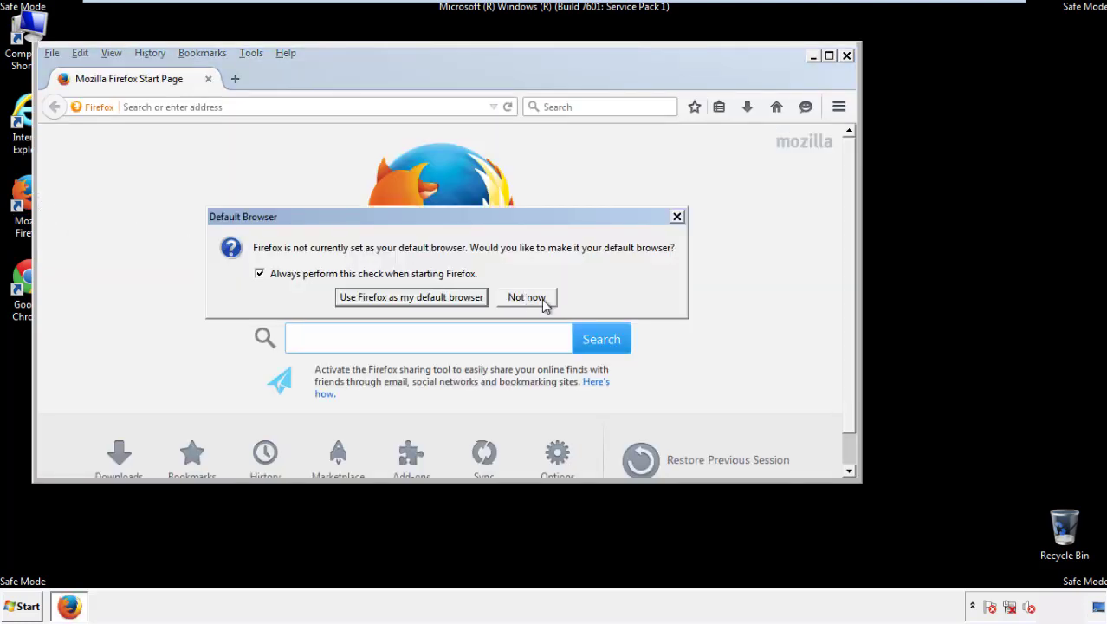
left_click(527, 297)
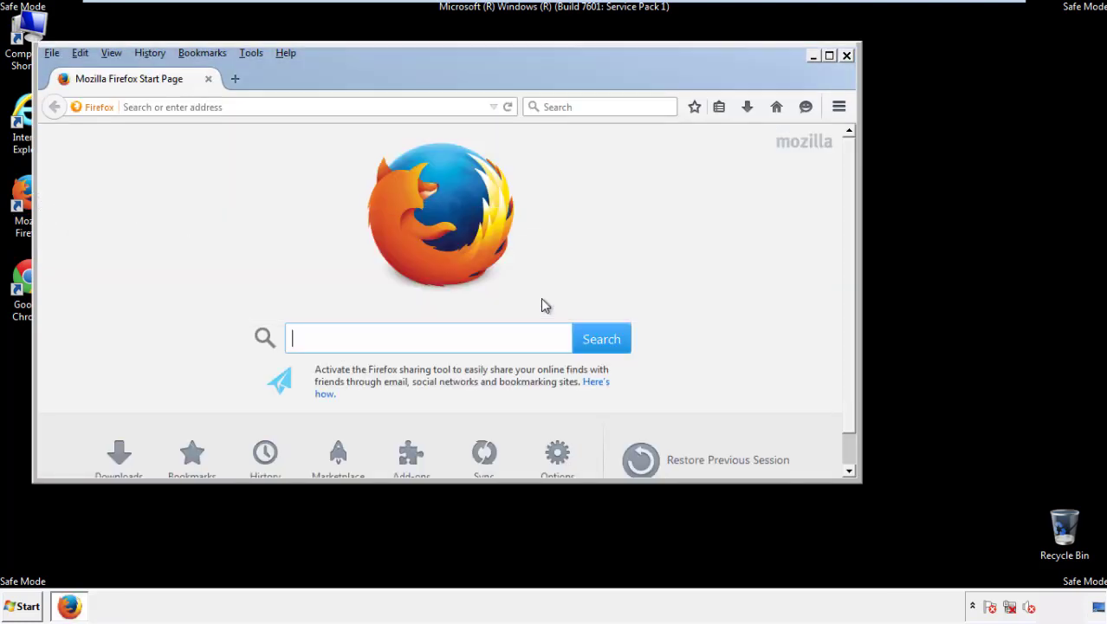
right_click(342, 77)
left_click(355, 129)
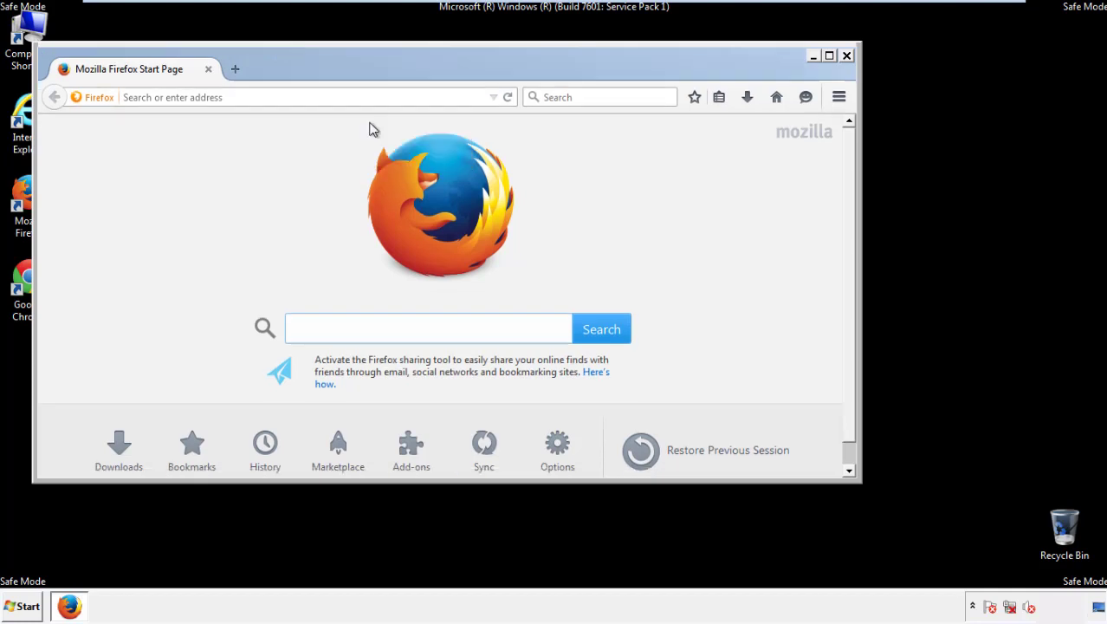
right_click(347, 69)
left_click(359, 133)
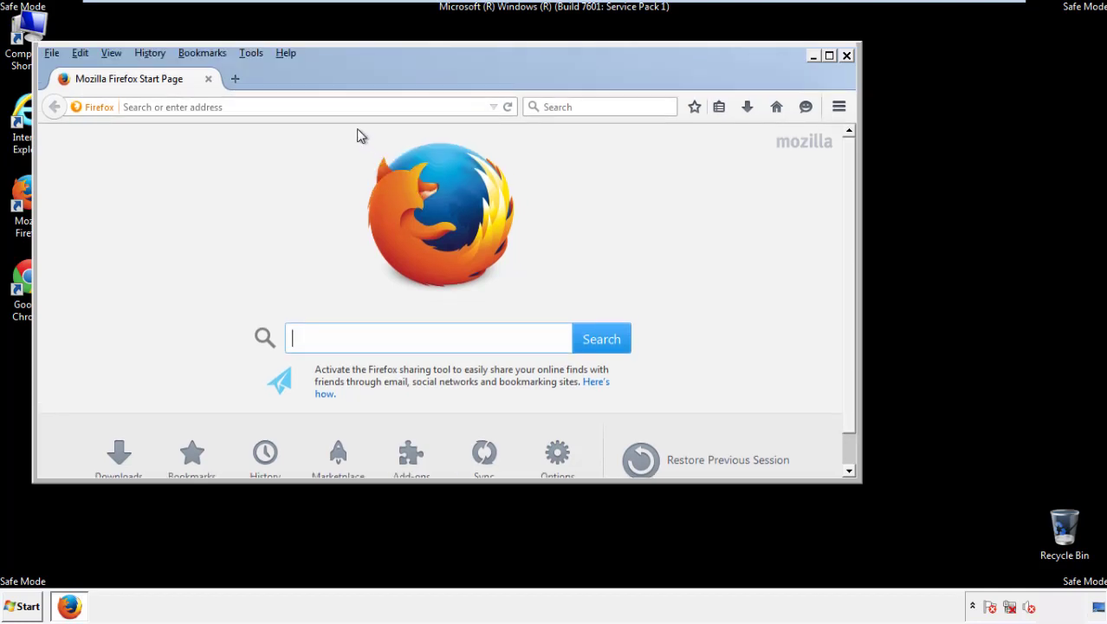
Clear all Firefox history, cookies, cache, offline data and site preferences for Everything
left_click(149, 53)
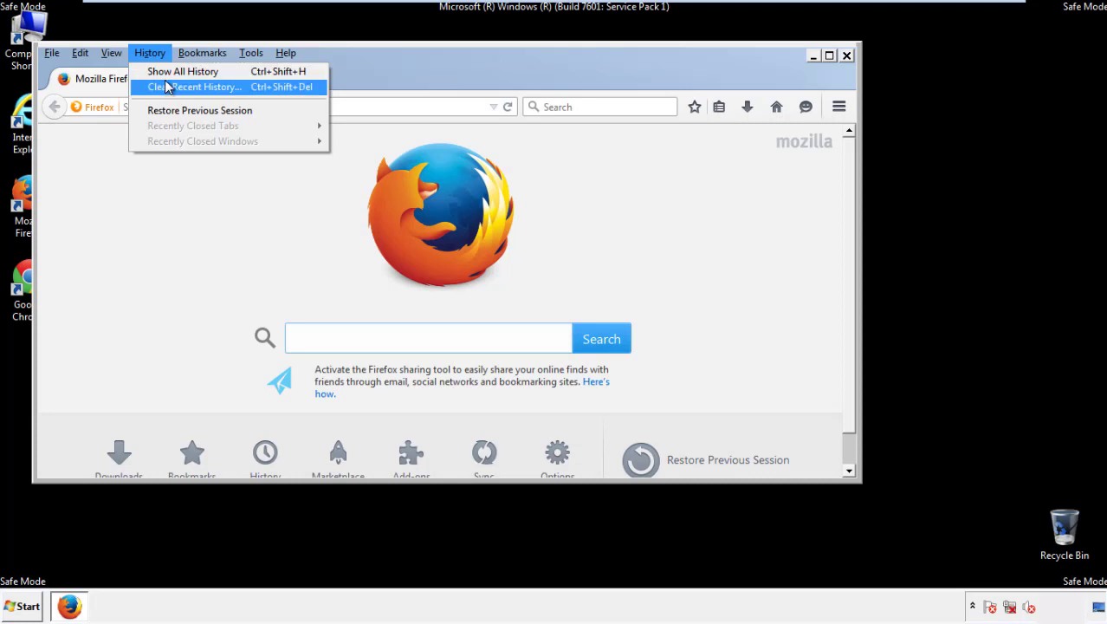
left_click(168, 86)
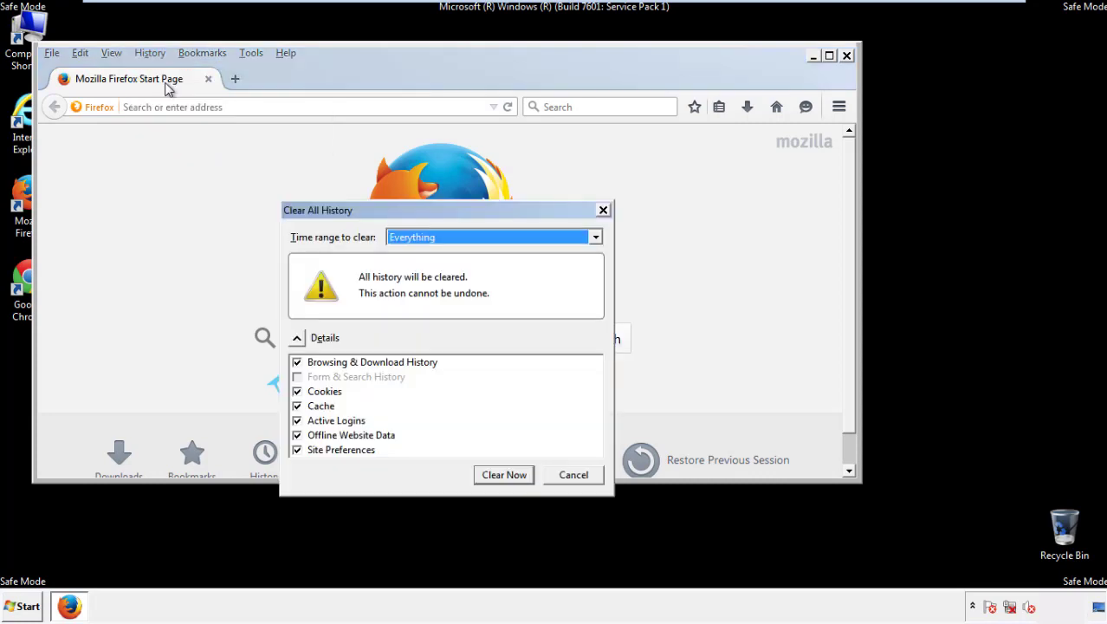
left_click(407, 238)
left_click(416, 325)
left_click(297, 435)
left_click(297, 435)
left_click(297, 450)
left_click(298, 451)
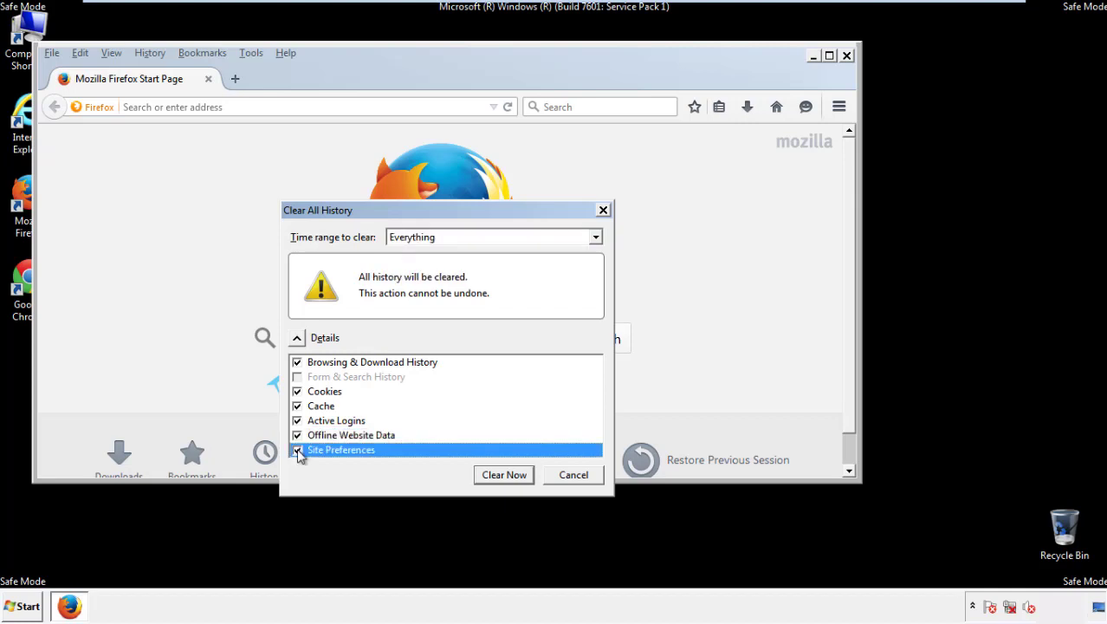
left_click(504, 476)
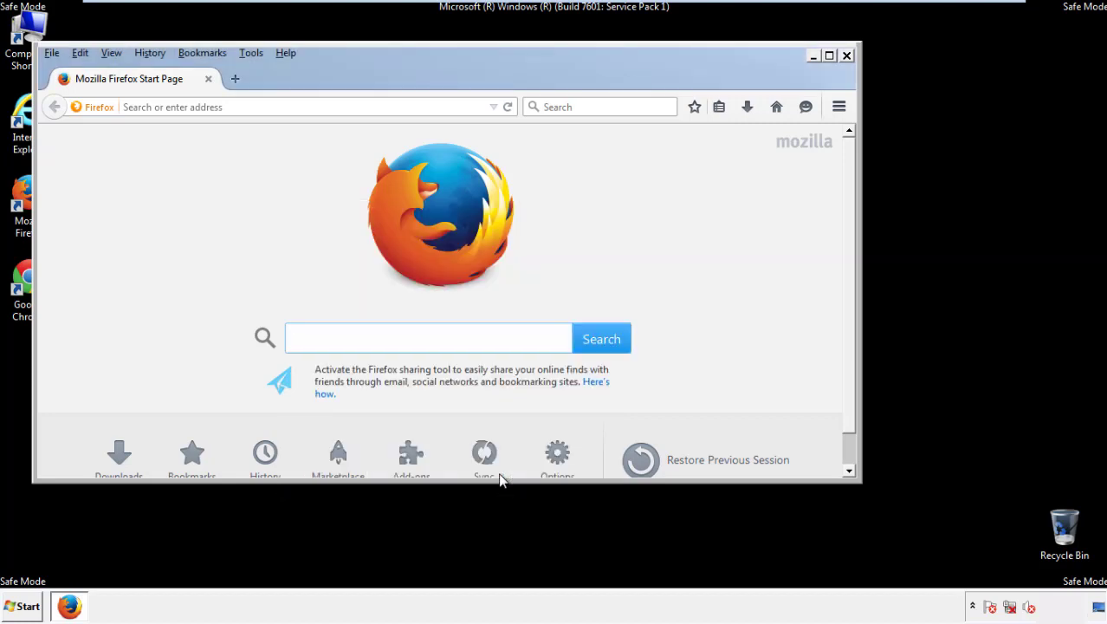
Refresh Firefox to its defaults from Troubleshooting Information and decline the default-browser prompt
left_click(285, 53)
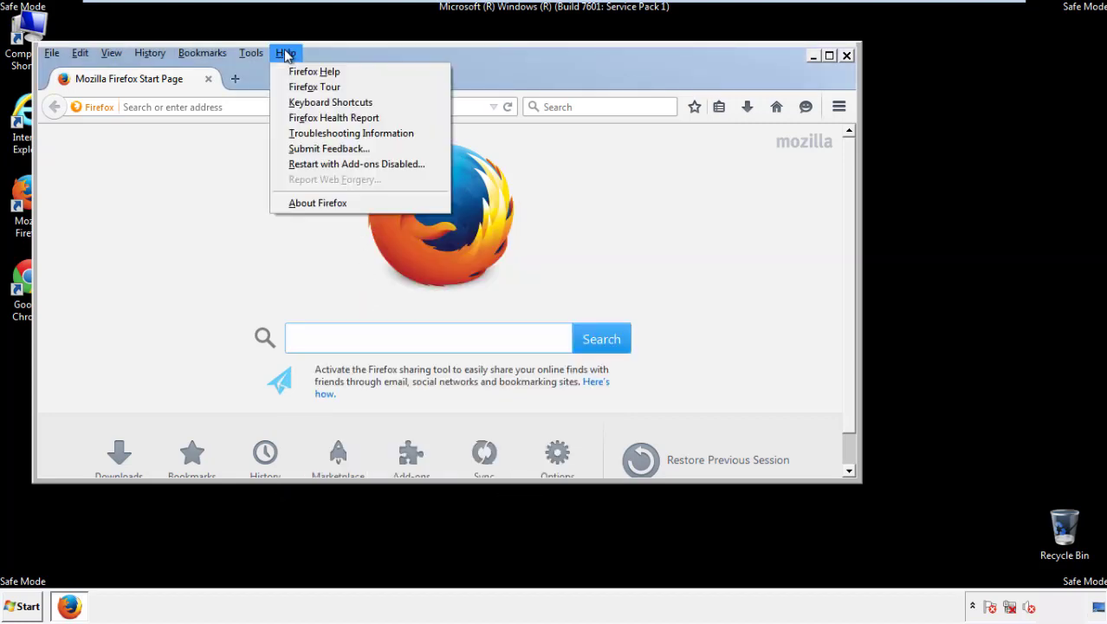
left_click(320, 132)
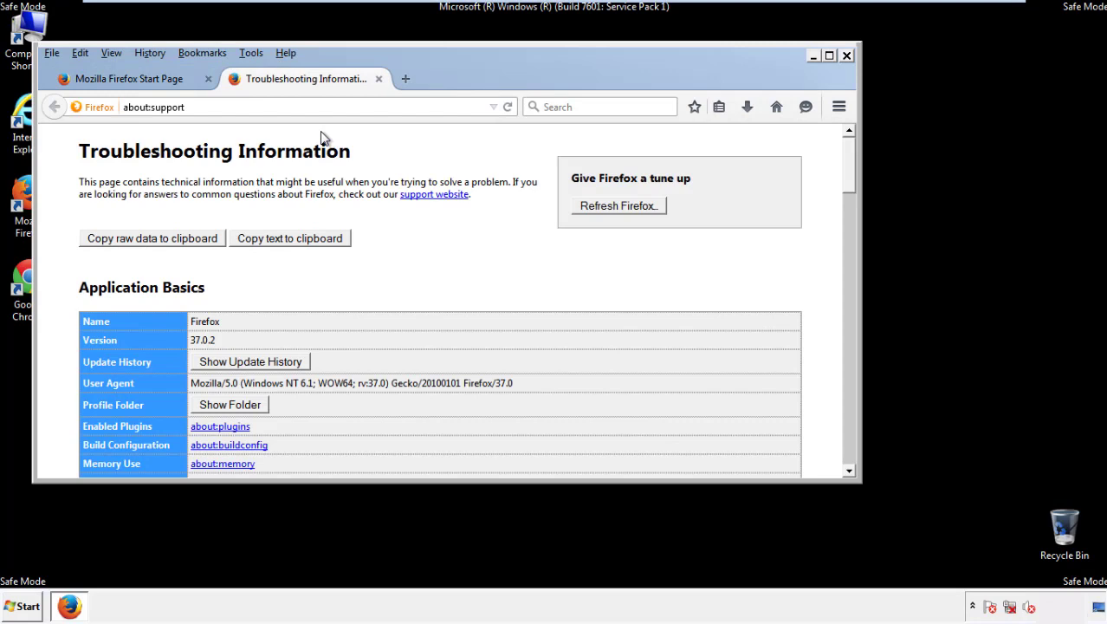
left_click(643, 208)
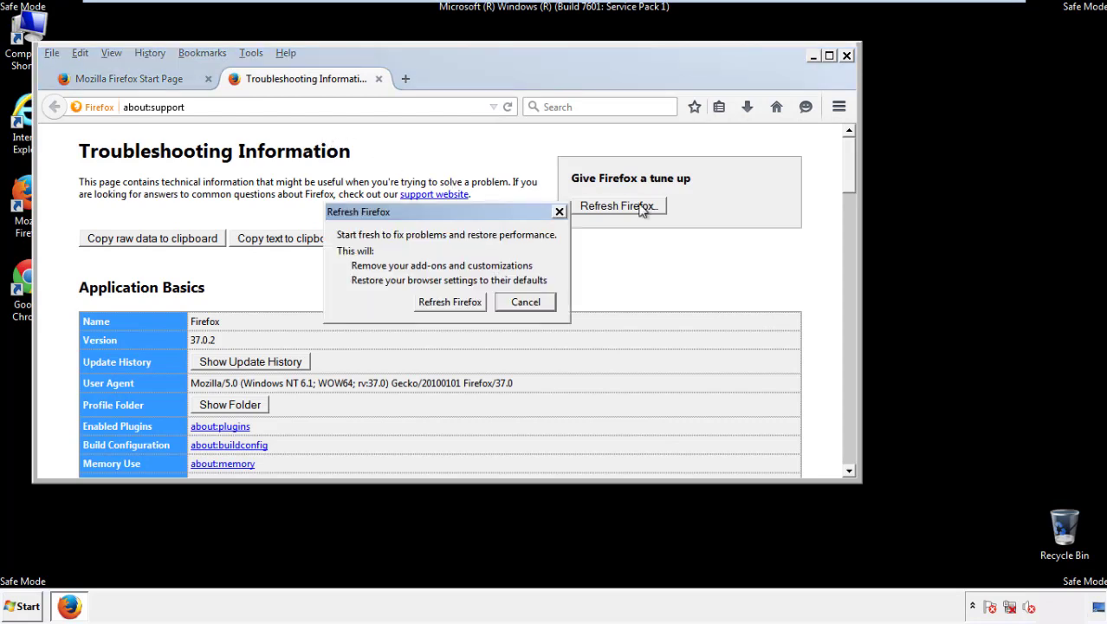
left_click(449, 303)
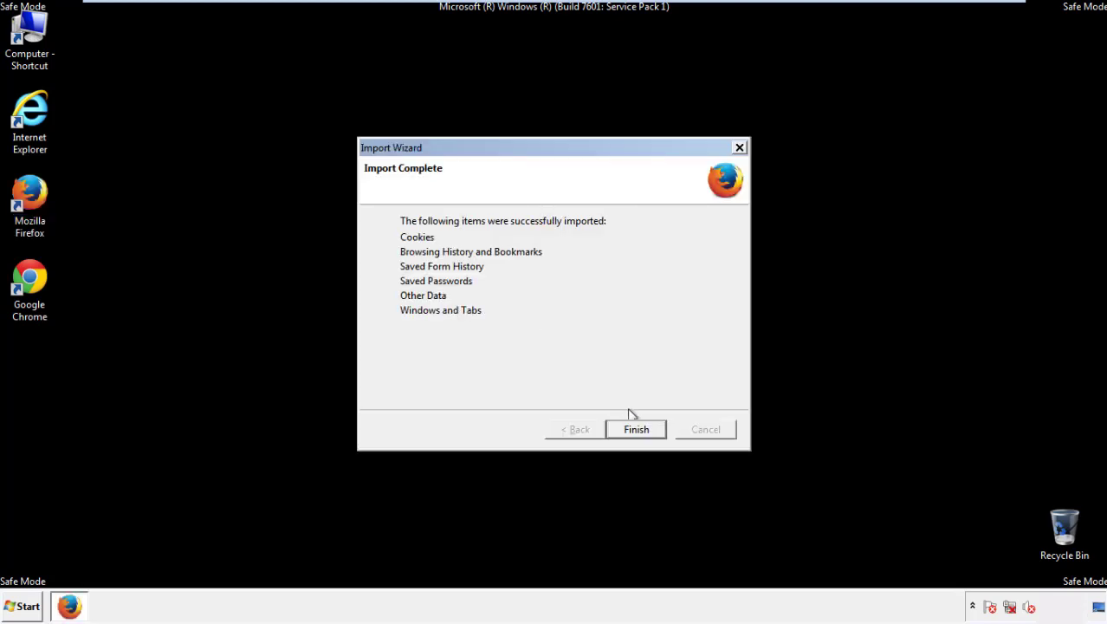
left_click(637, 430)
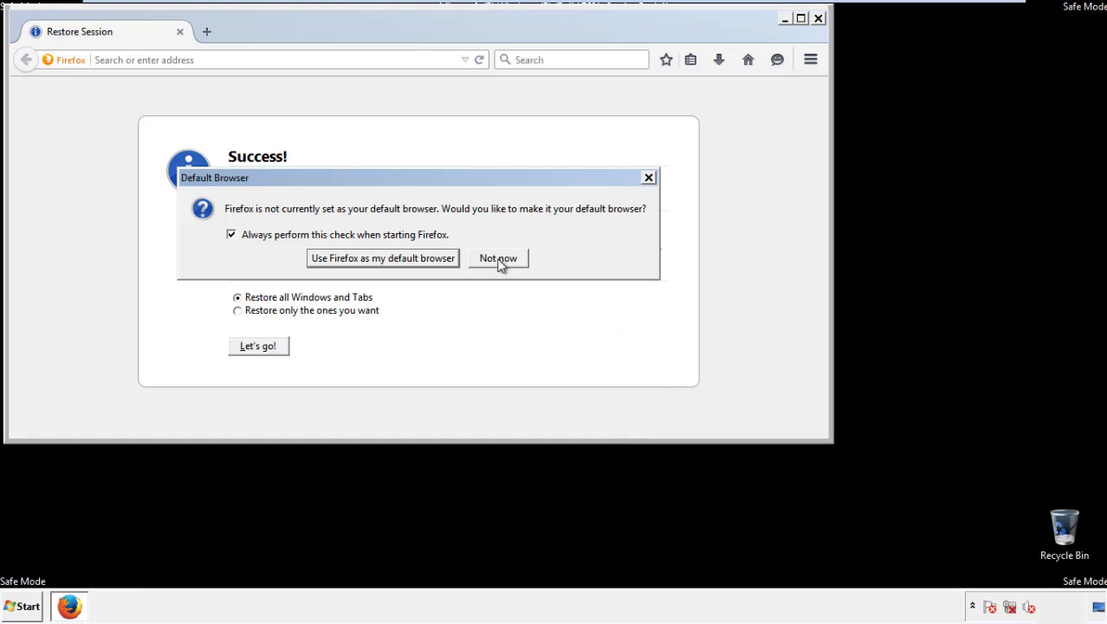
left_click(499, 260)
Close Firefox and launch Google Chrome from its desktop shortcut
left_click(818, 18)
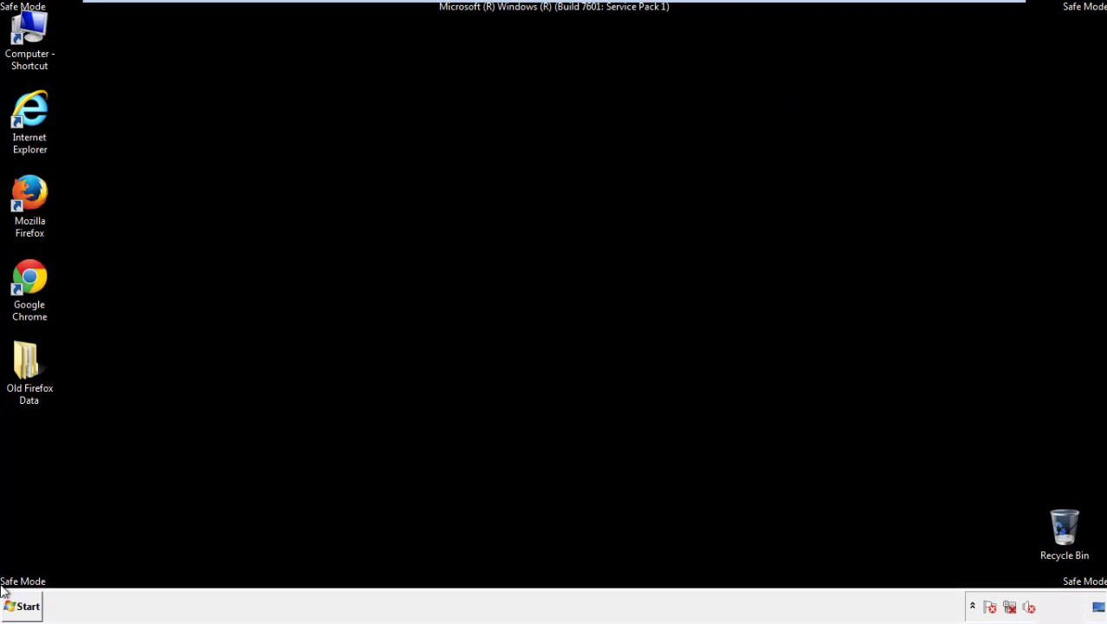
left_click(26, 275)
double_click(26, 275)
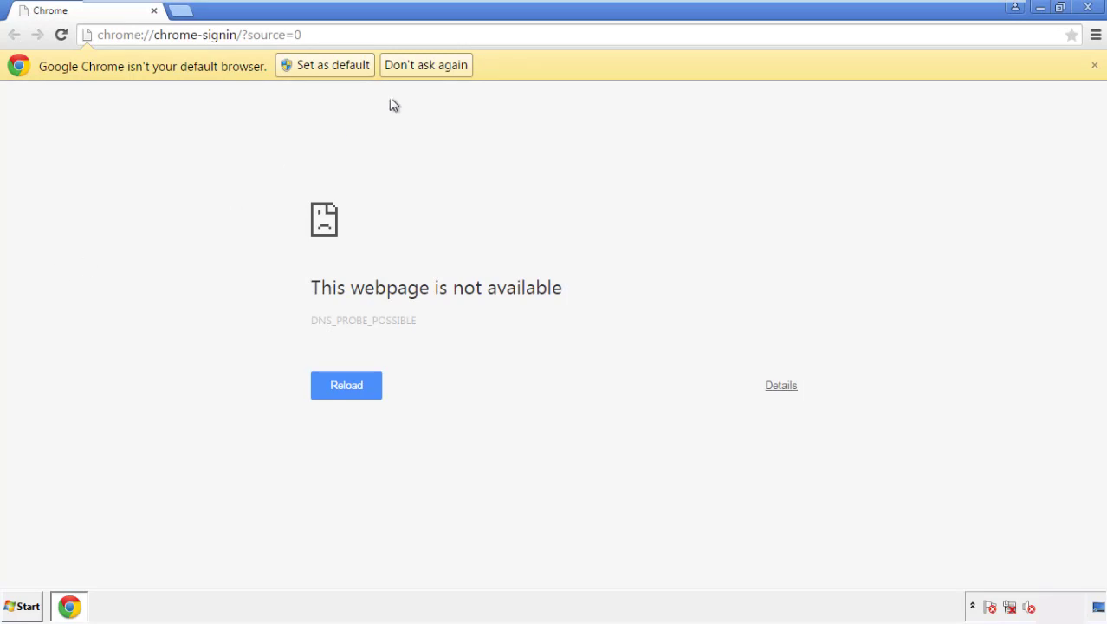
Silence Chrome's default-browser prompt and clear browsing data, including autofill, from the beginning of time
left_click(446, 70)
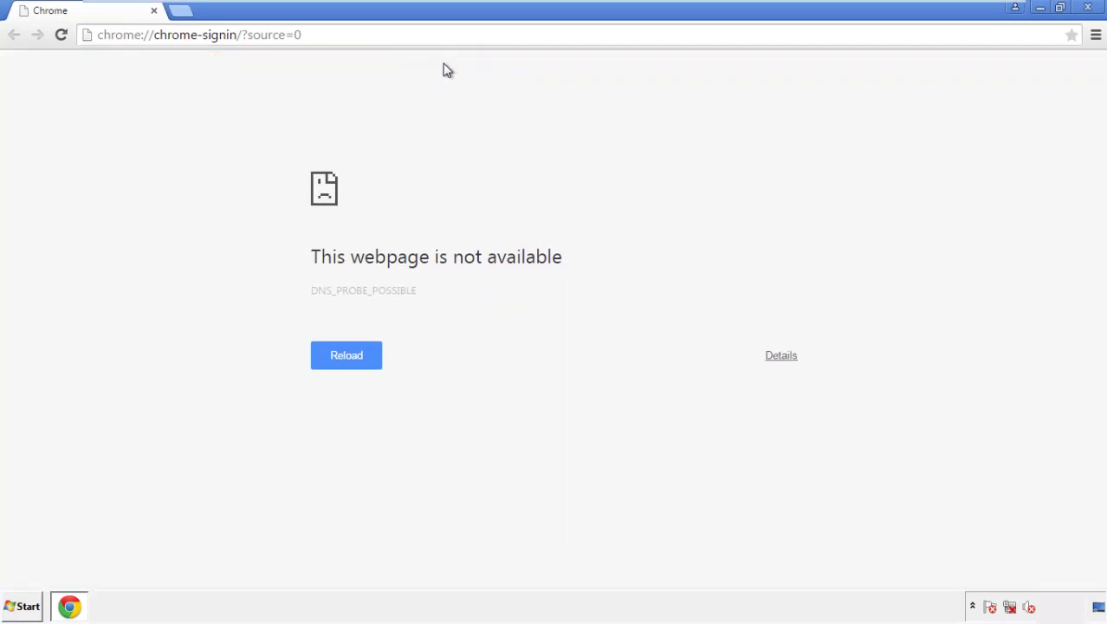
left_click(1096, 39)
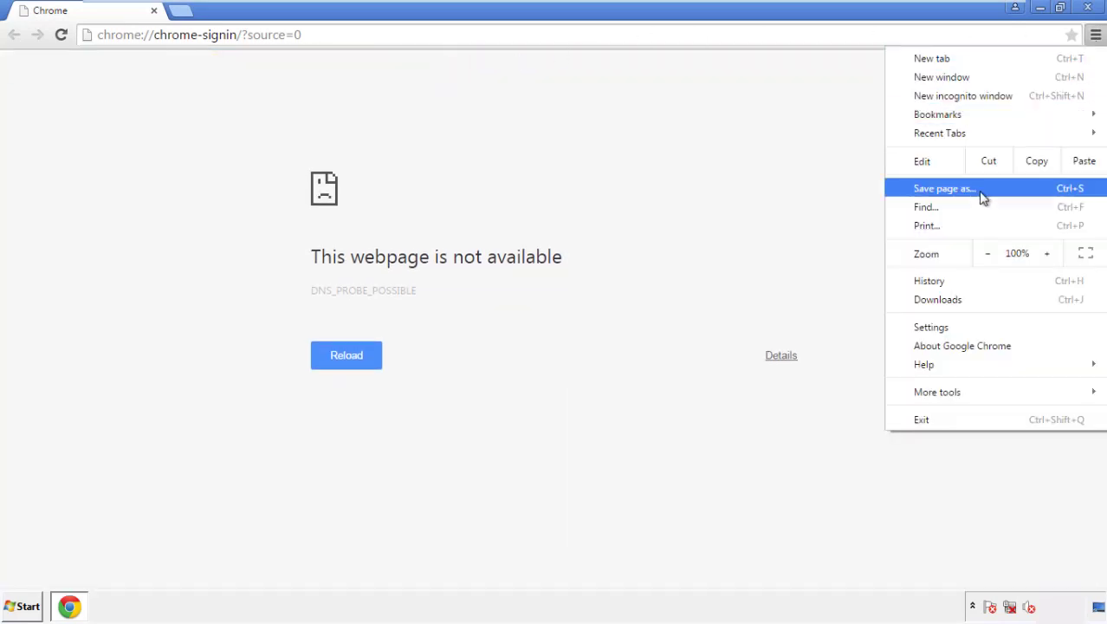
left_click(936, 327)
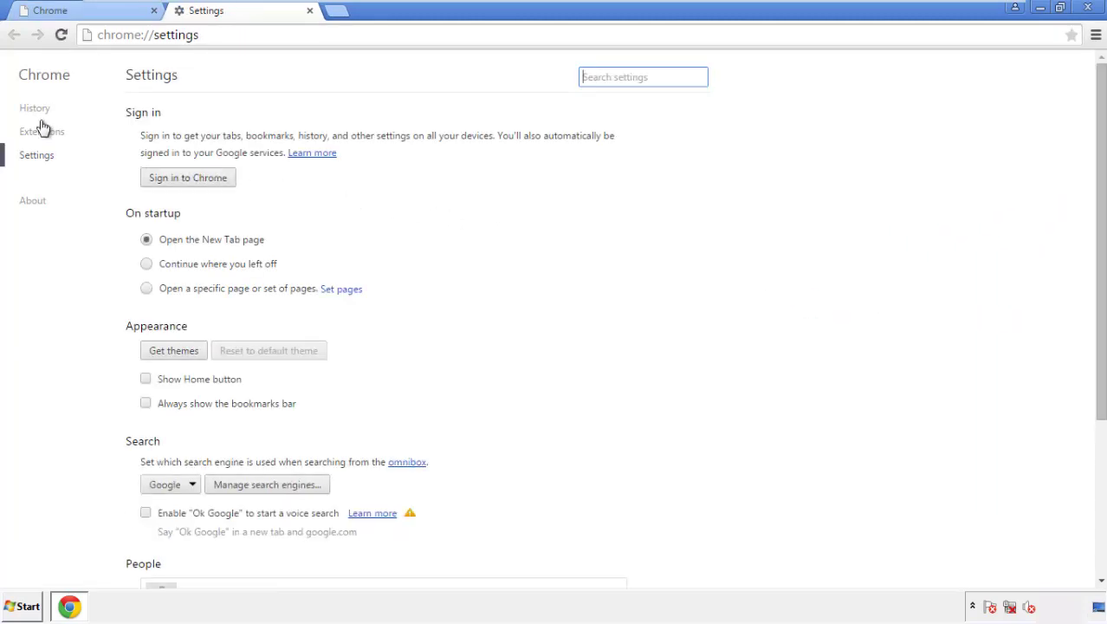
left_click(34, 108)
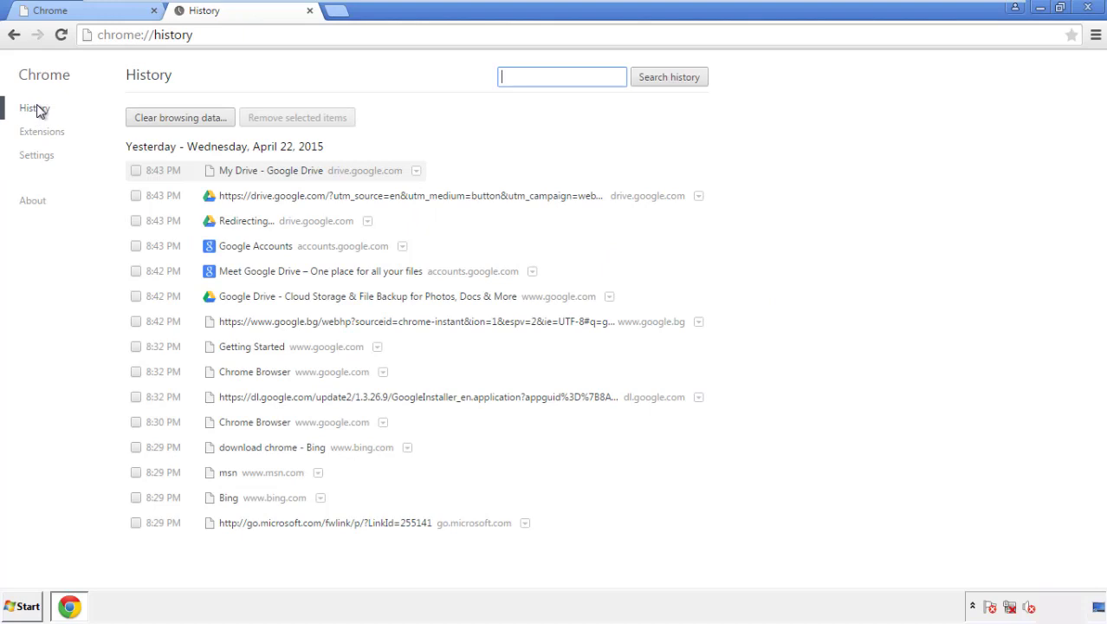
left_click(166, 121)
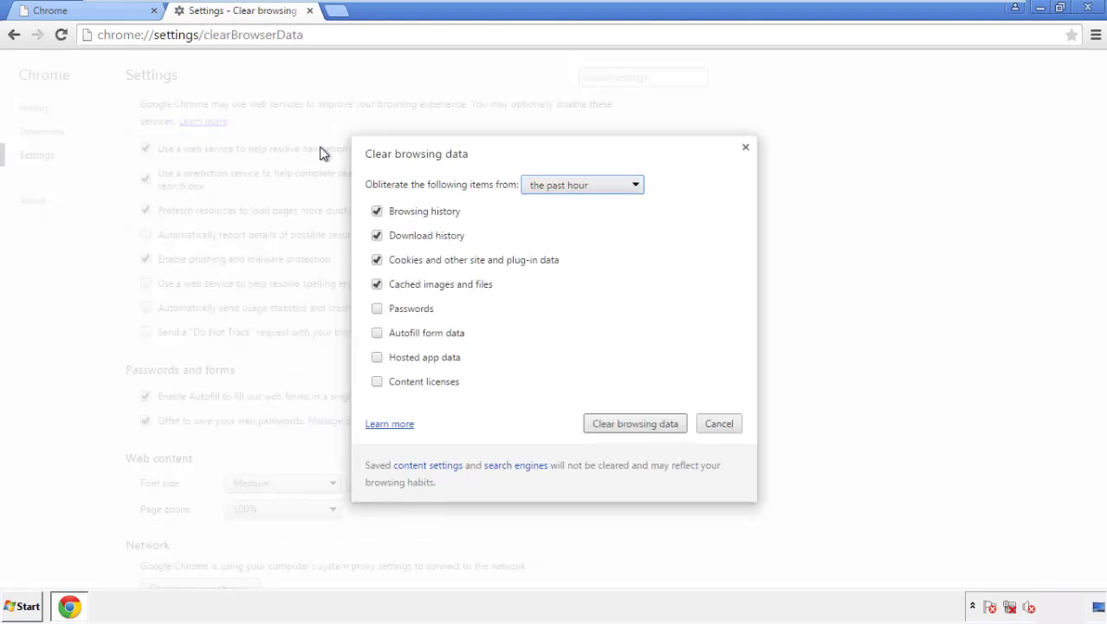
left_click(557, 186)
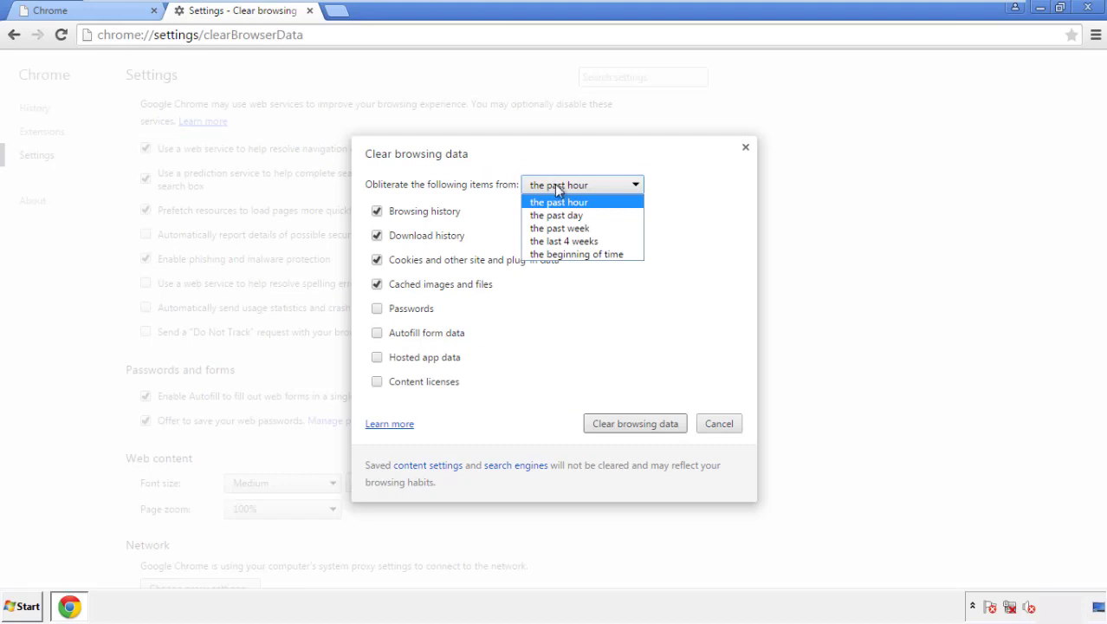
left_click(554, 255)
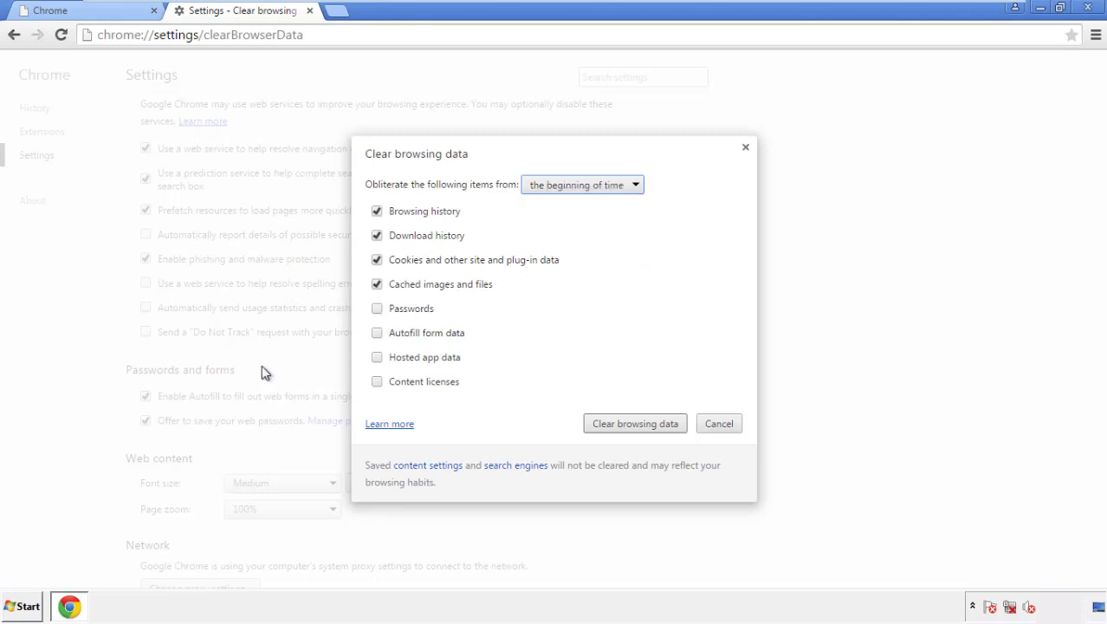
left_click(379, 335)
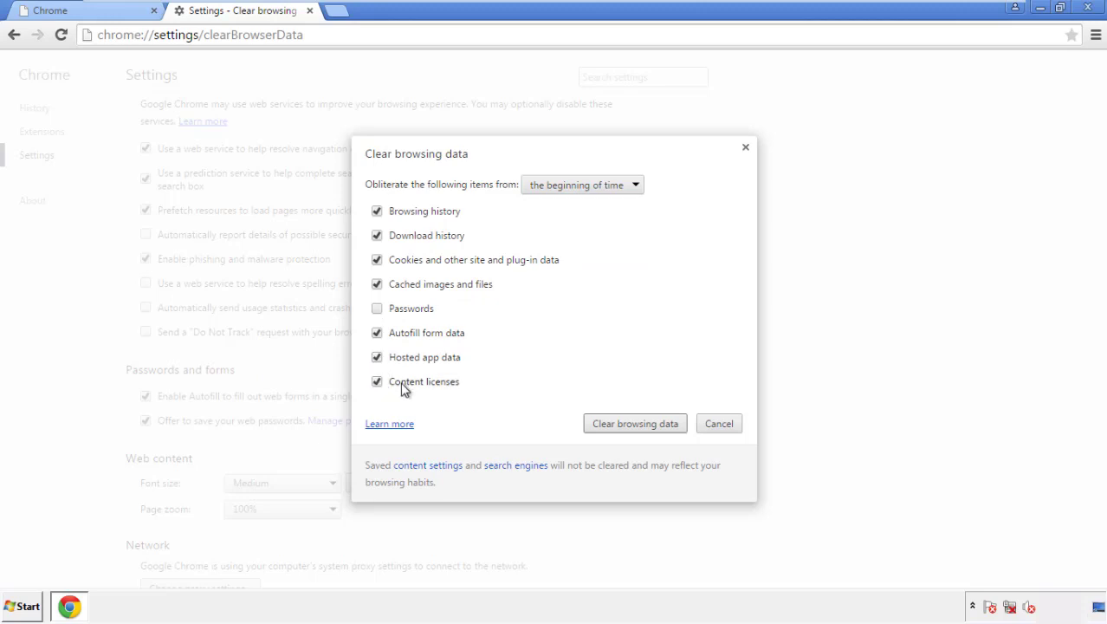
left_click(621, 426)
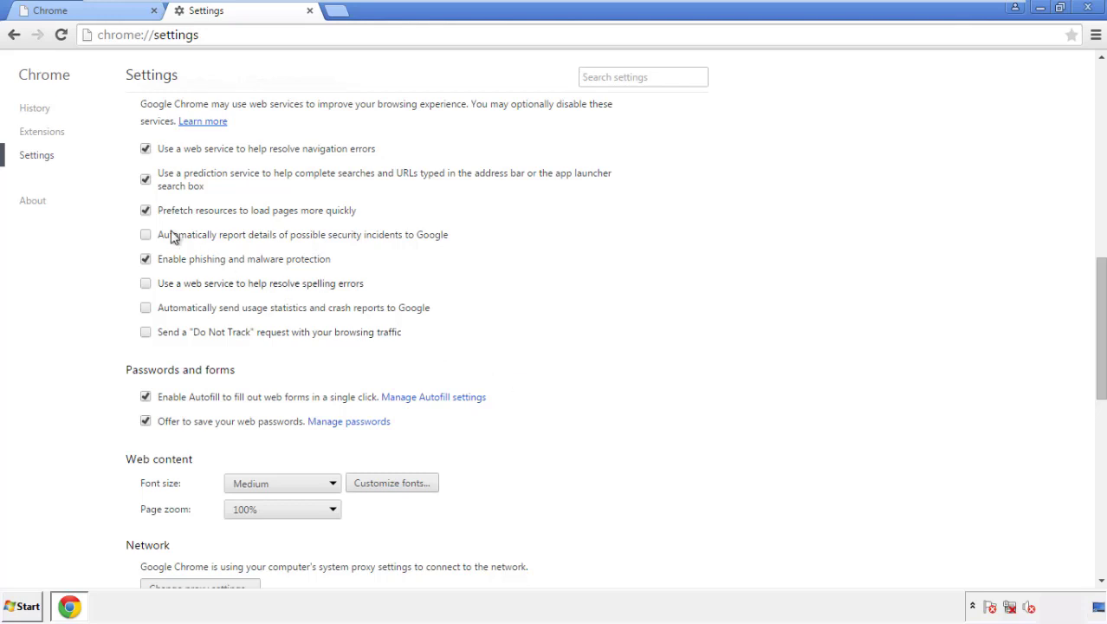
Reset Chrome's settings to their original defaults, confirm, and close the browser
left_click_drag(1101, 276, 1096, 466)
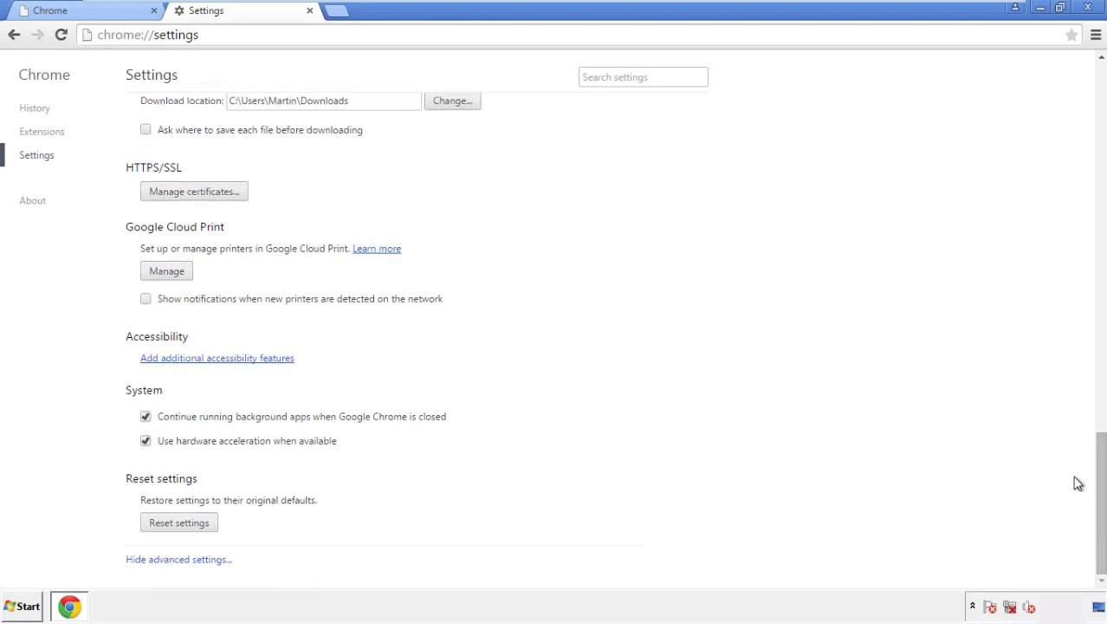
left_click(210, 531)
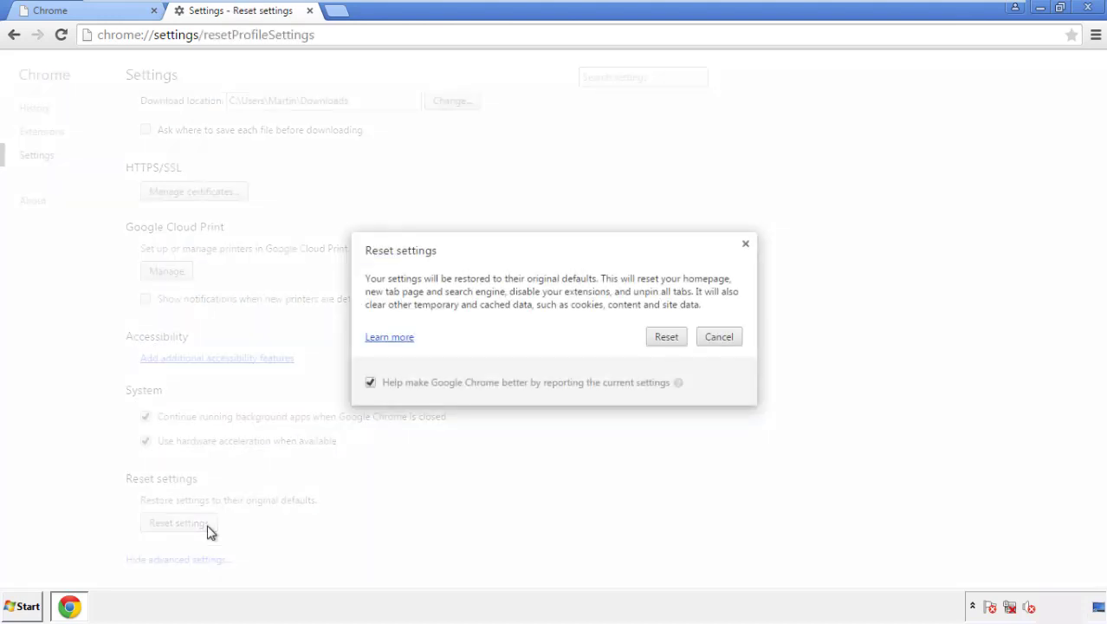
left_click(668, 337)
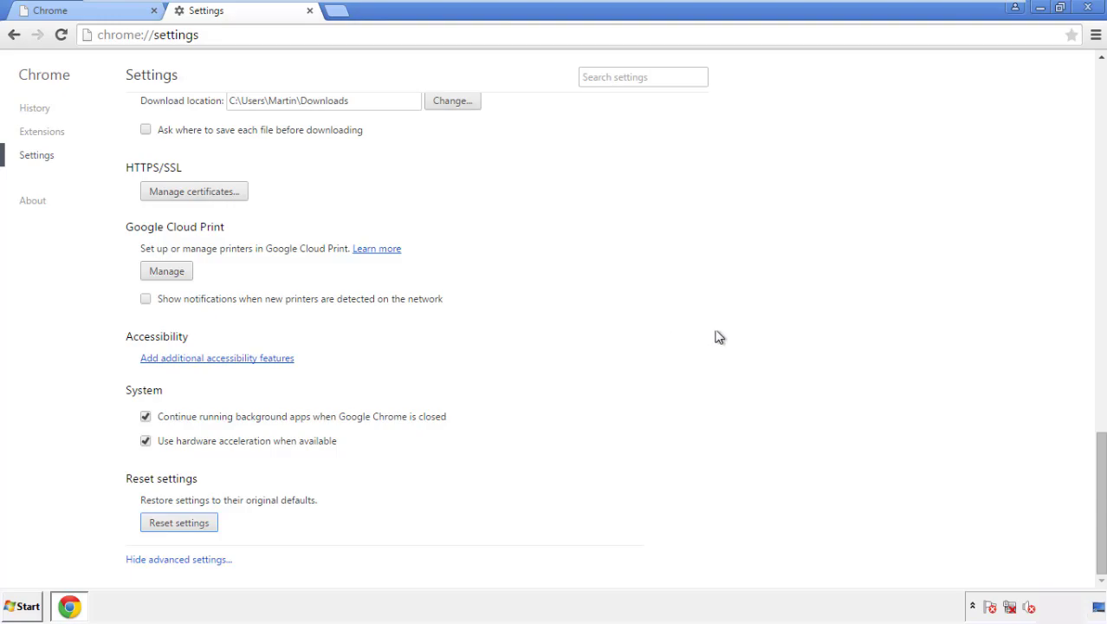
left_click(1087, 8)
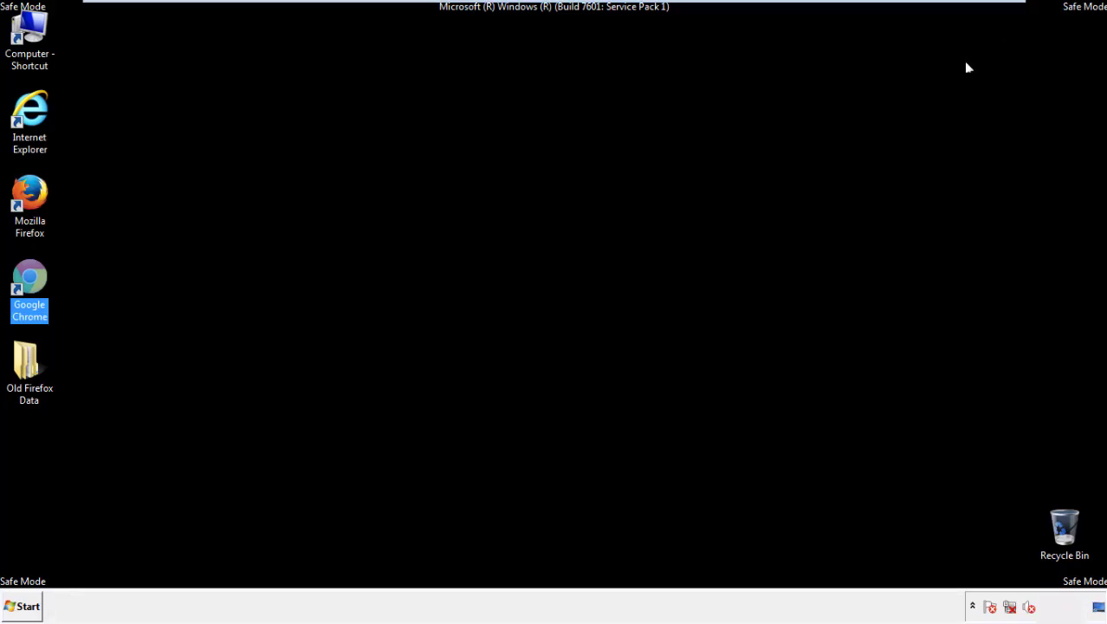
Launch Firefox, remove Search Mine in the Add-ons manager, and close Firefox
left_click(598, 279)
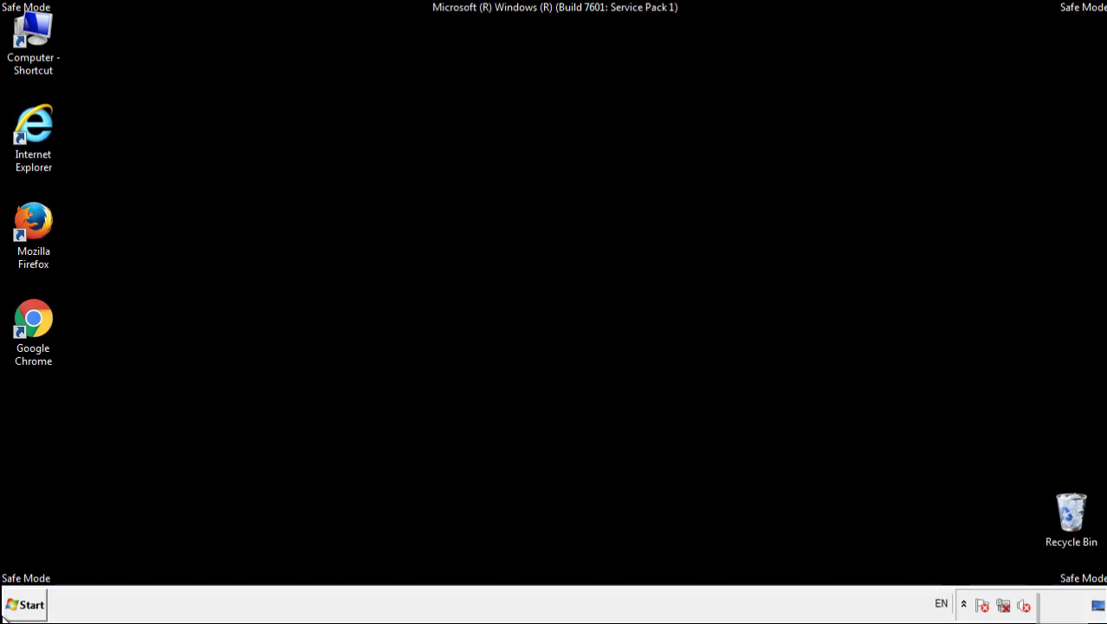
double_click(43, 215)
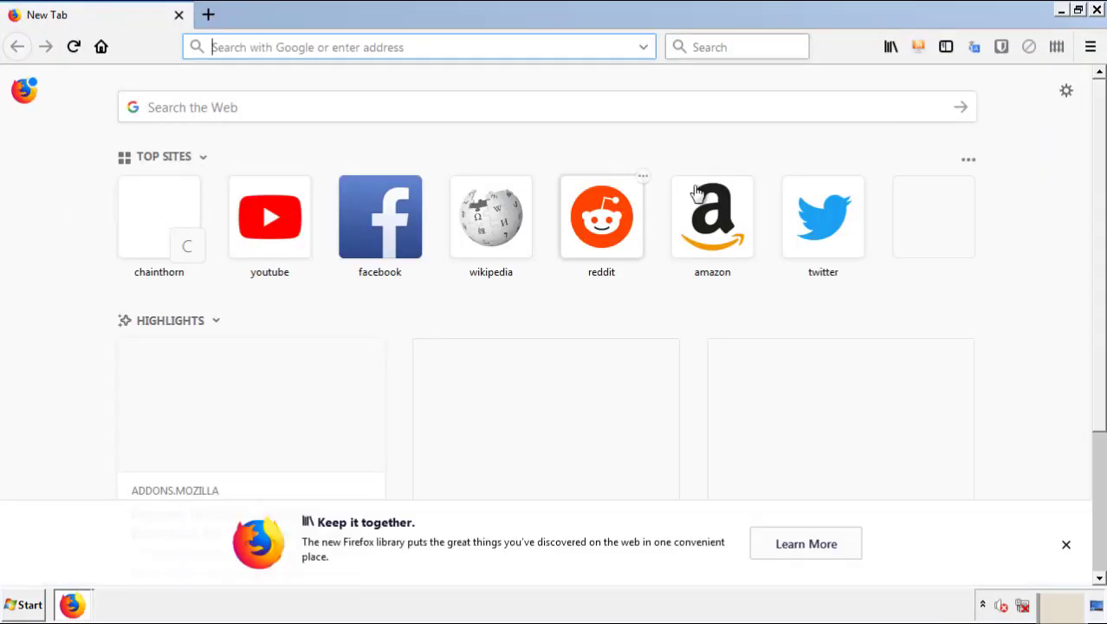
left_click(1091, 48)
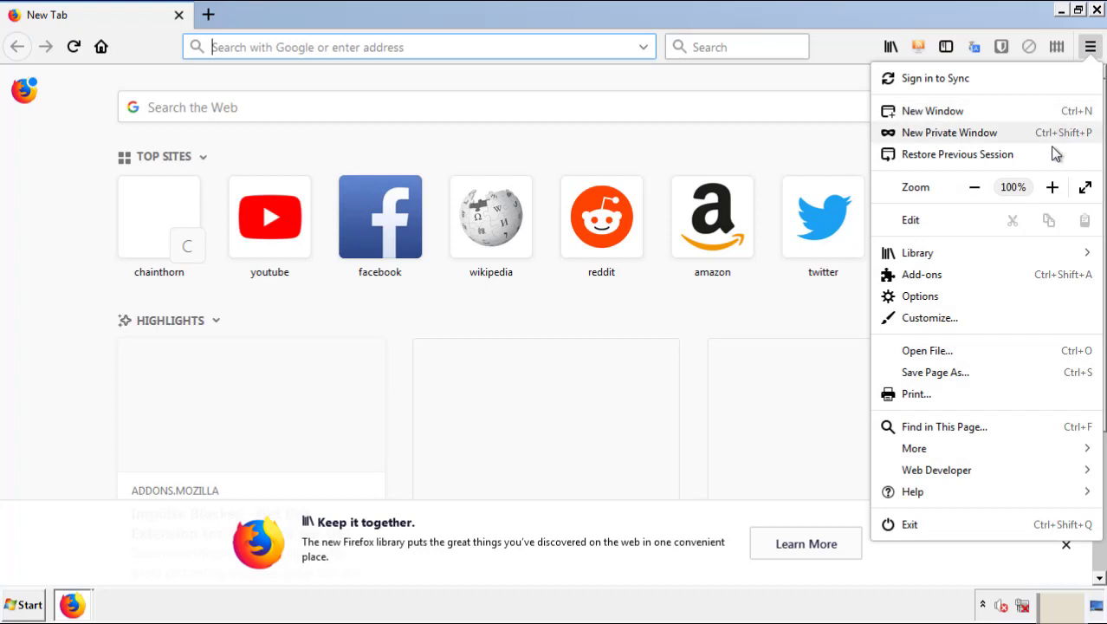
left_click(1021, 282)
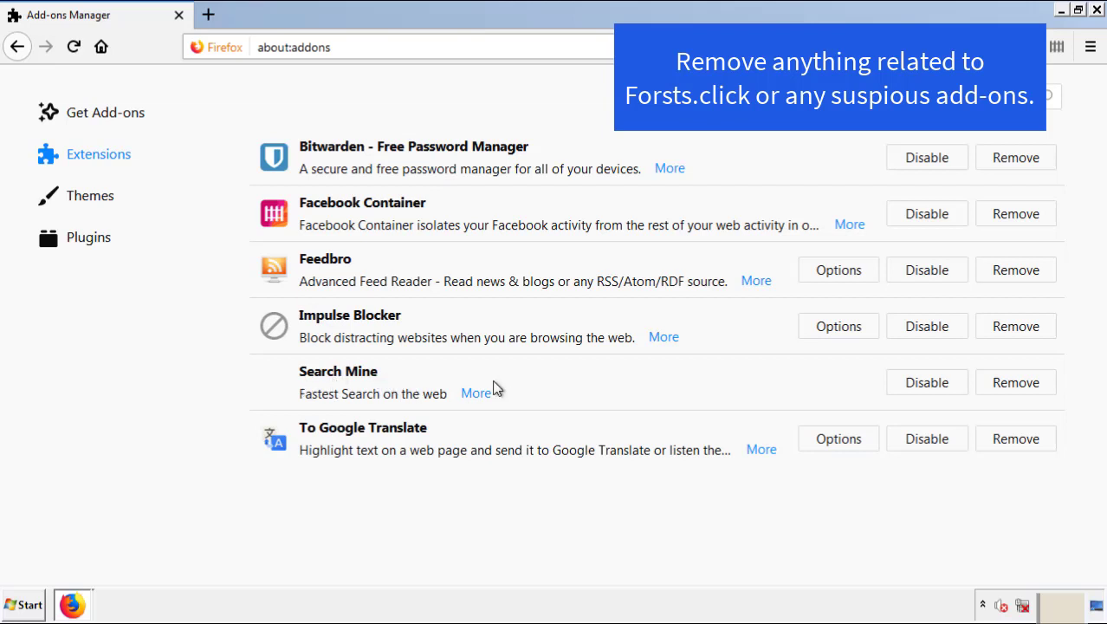
left_click(1012, 387)
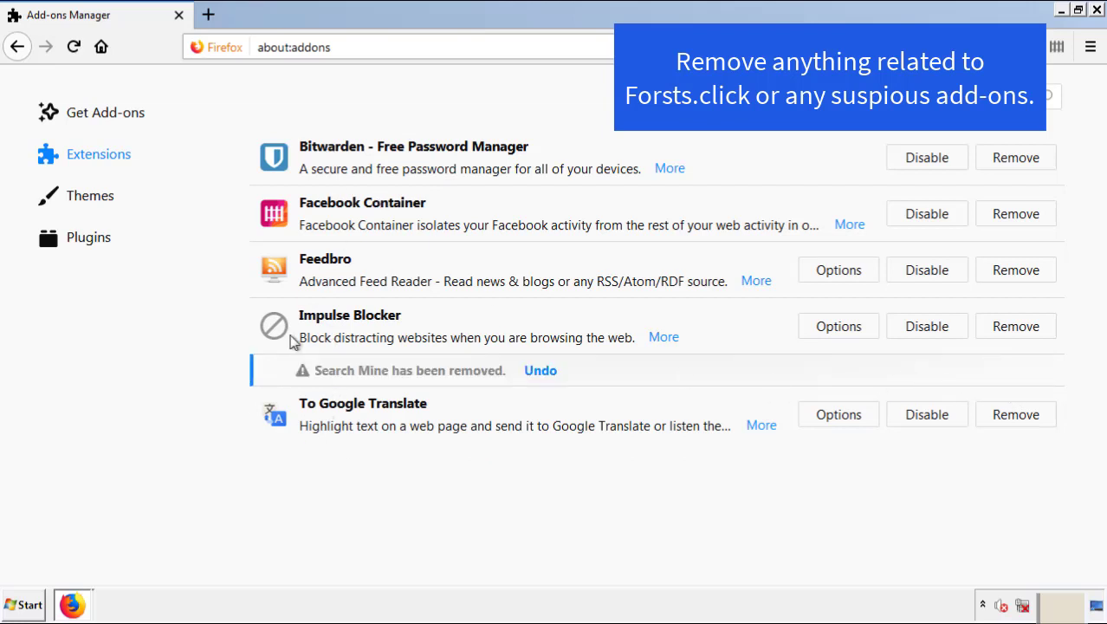
left_click(1097, 10)
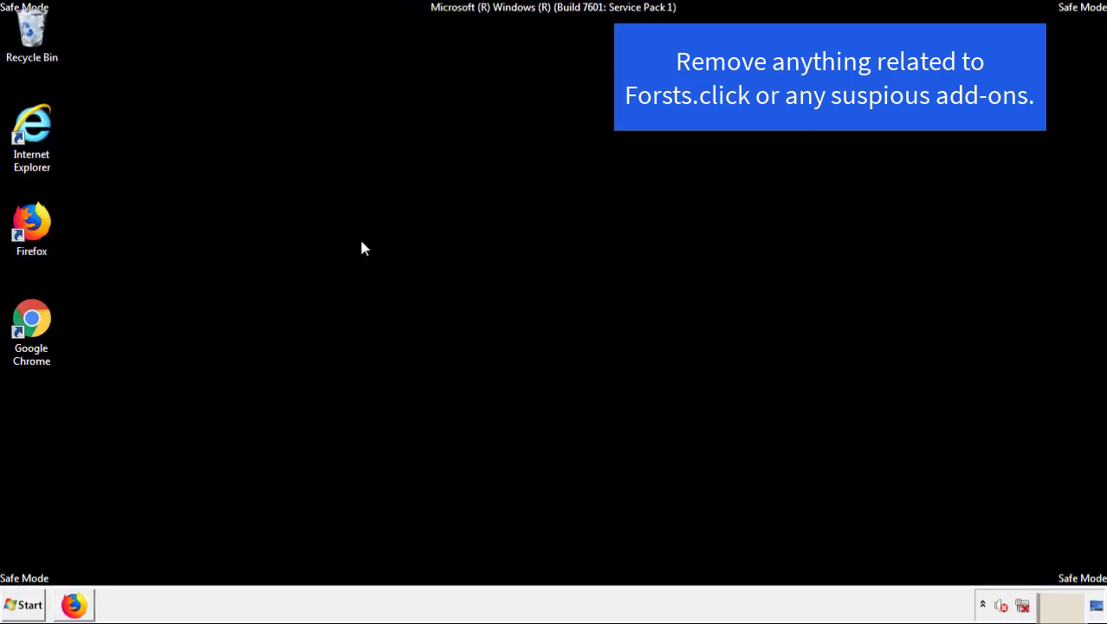
Remove Search Mine from Chrome's Extensions page, close Chrome, and open the Start menu
double_click(30, 337)
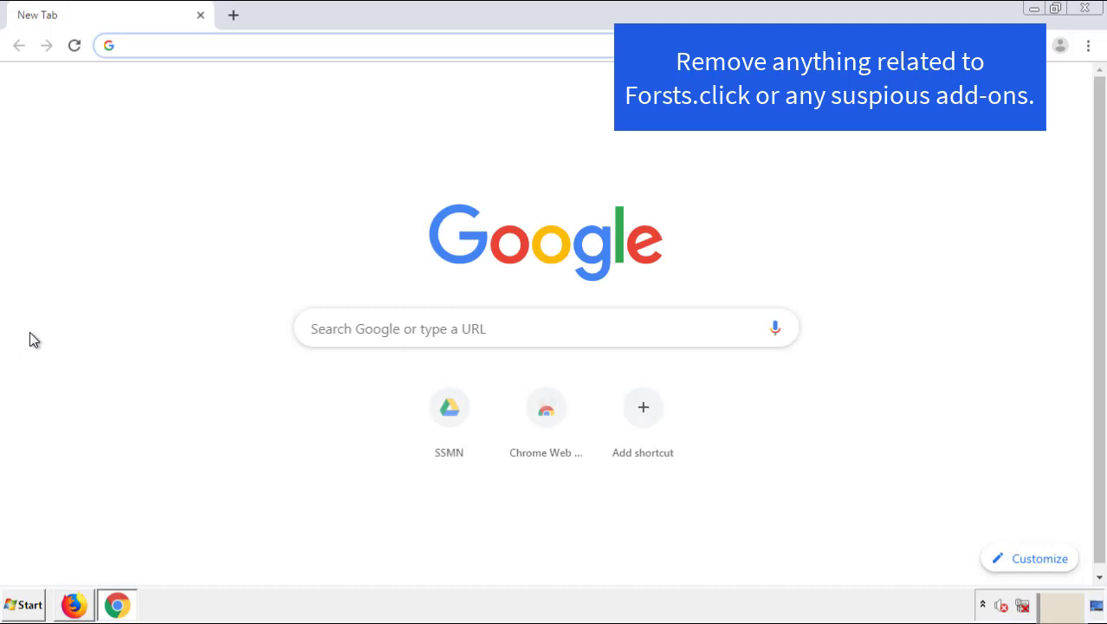
left_click(1089, 45)
mouse_move(994, 304)
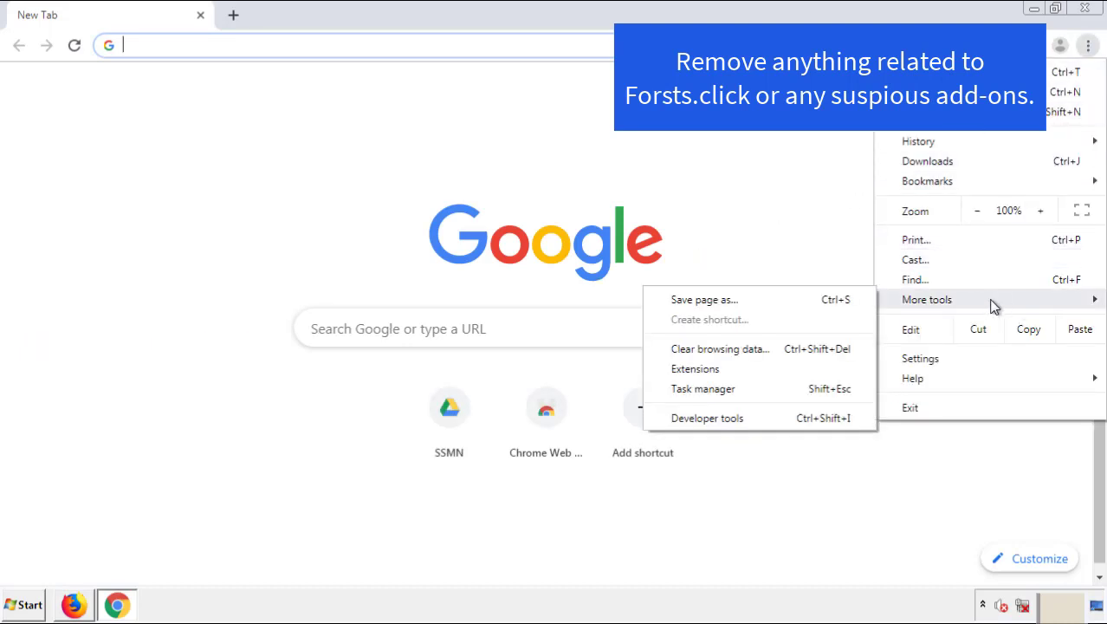
left_click(703, 368)
scroll(314, 290, "down", 6)
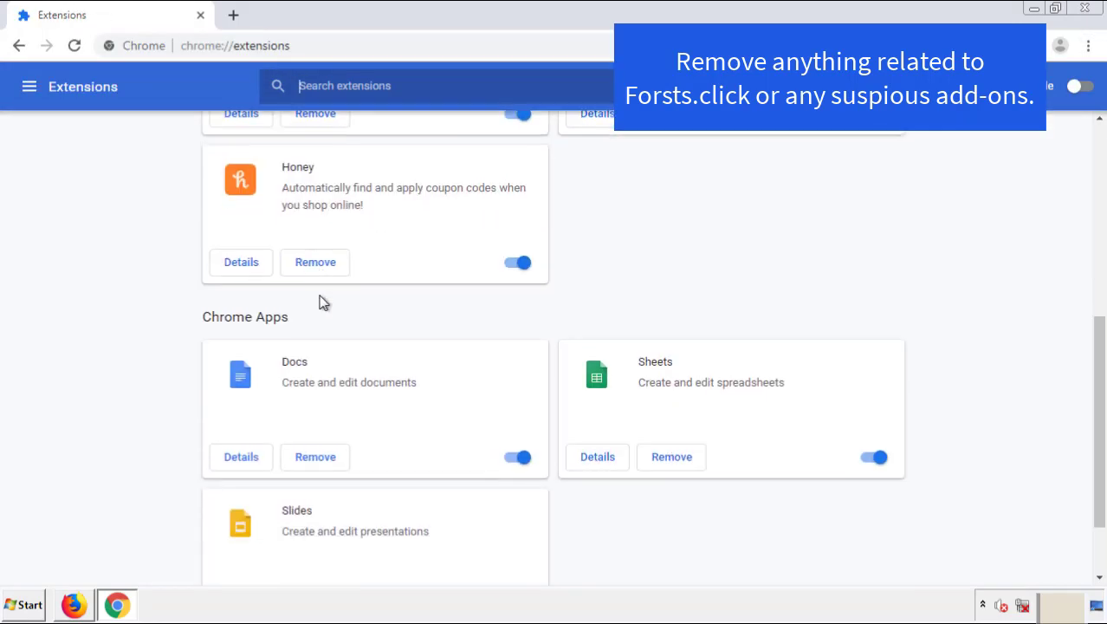
scroll(417, 317, "up", 6)
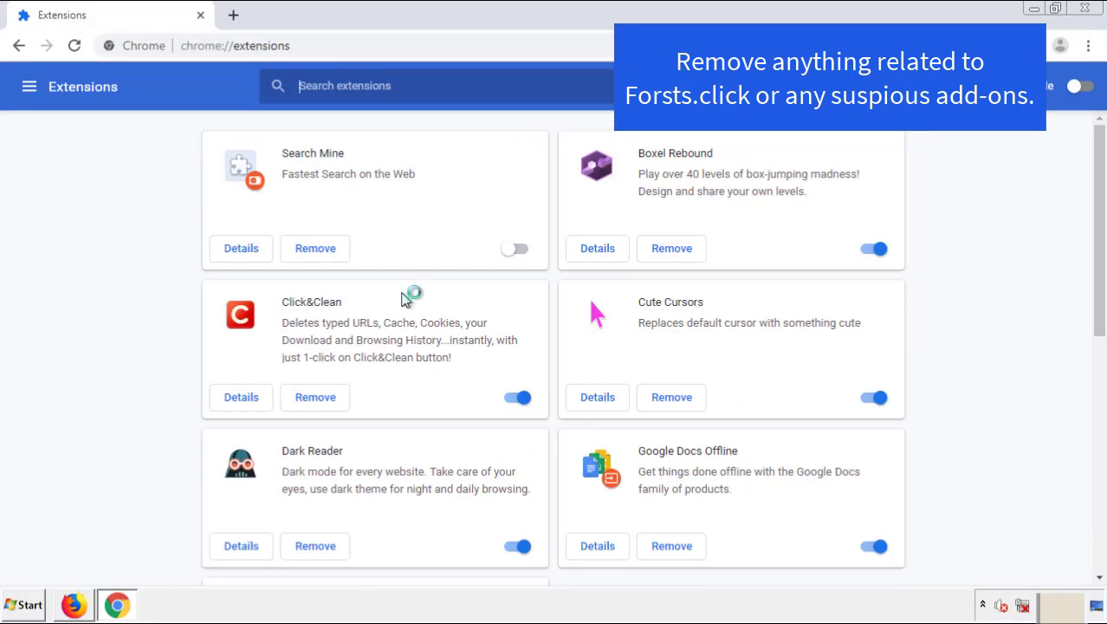
left_click(313, 252)
left_click(621, 144)
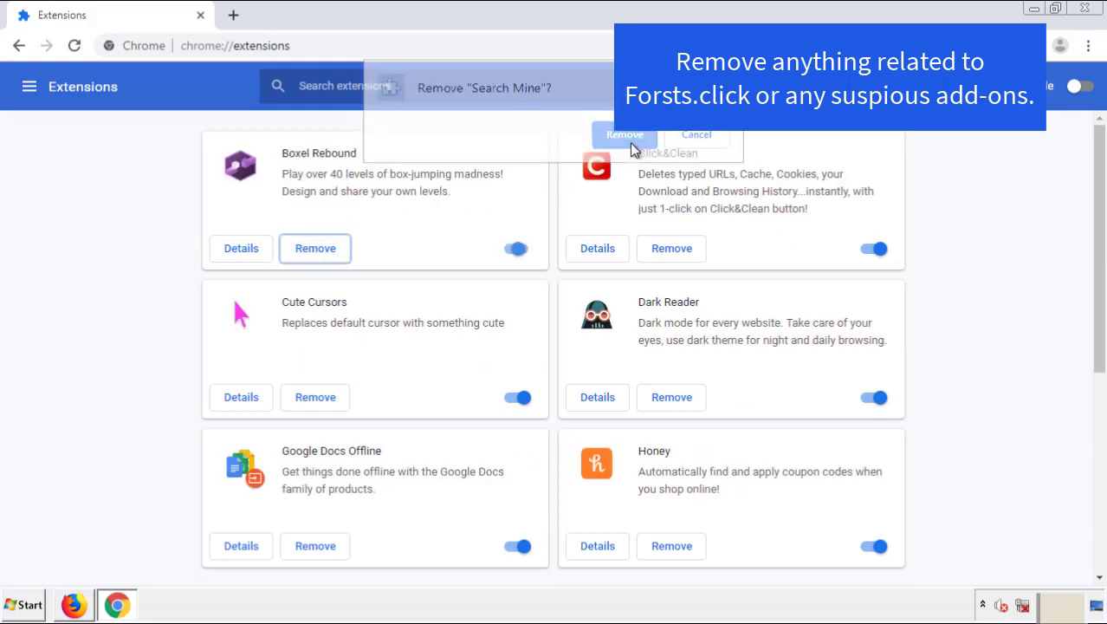
left_click(1094, 12)
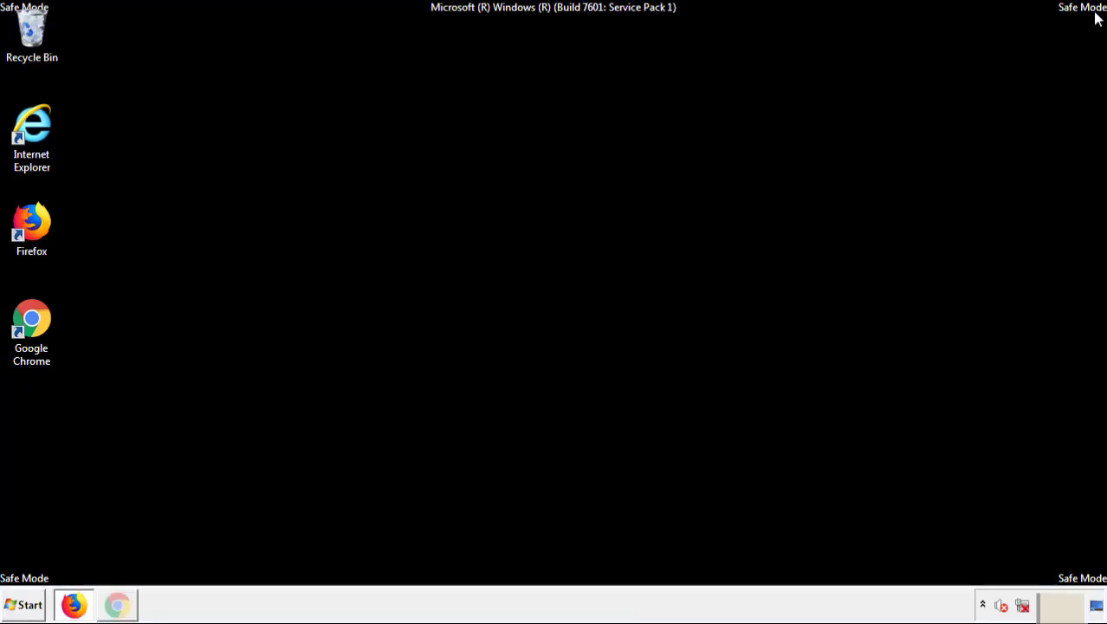
left_click(29, 609)
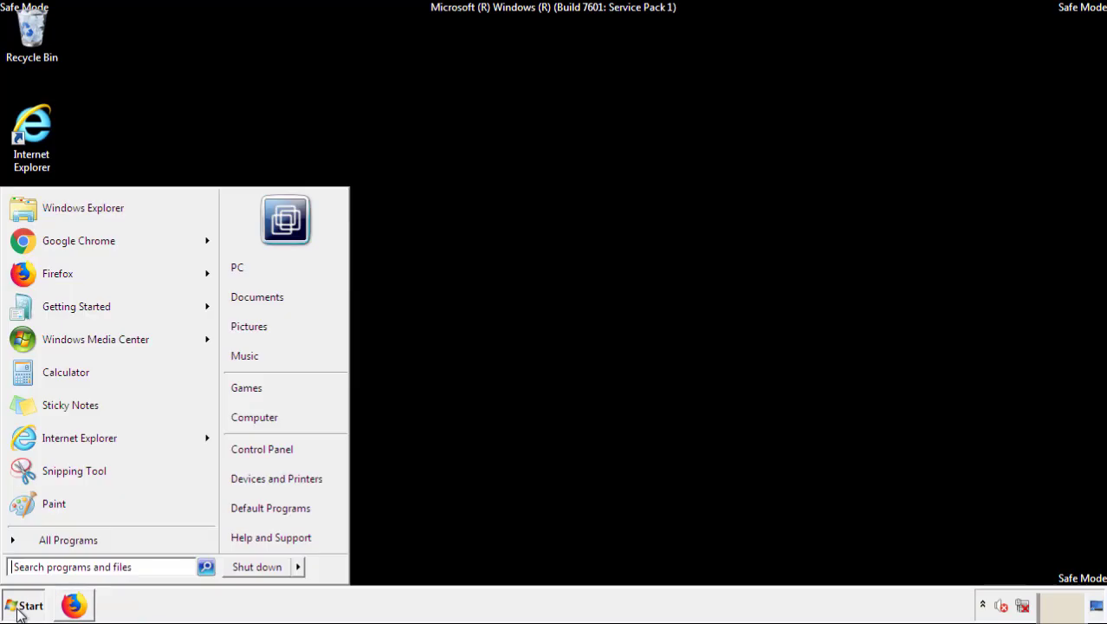